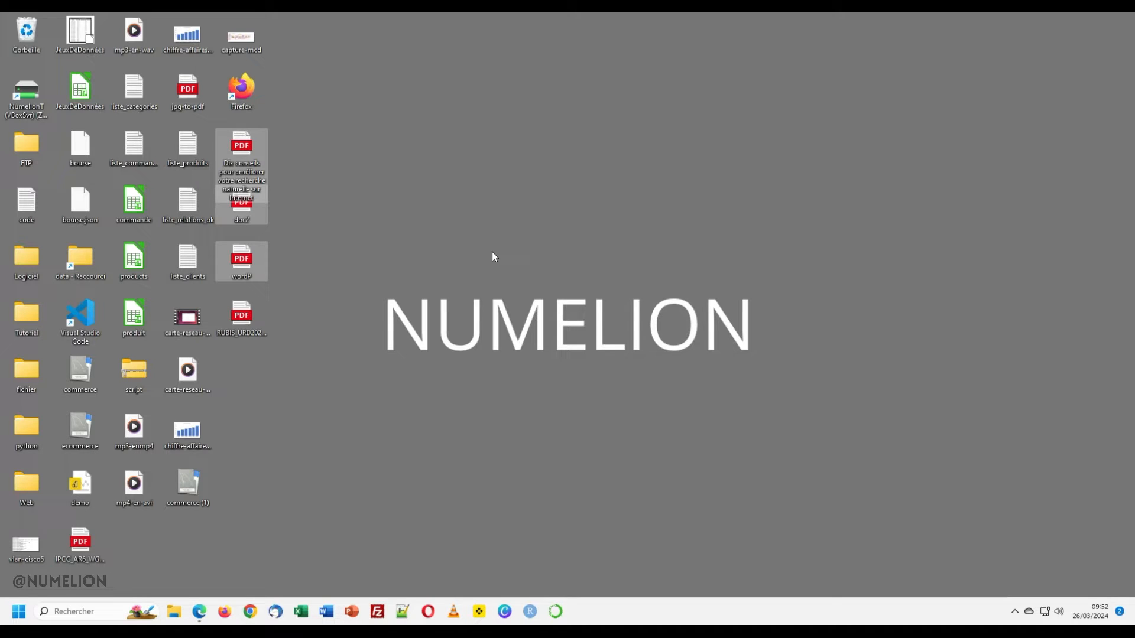
{"action": "left_click", "coordinate": [492, 211]}
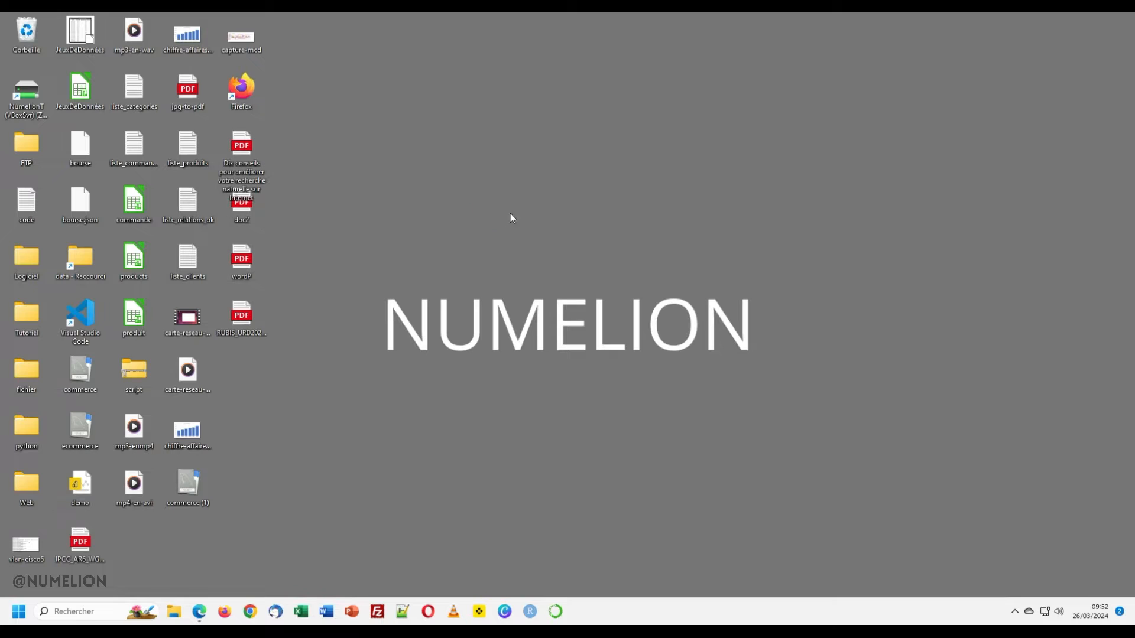
{"action": "left_click", "coordinate": [135, 204]}
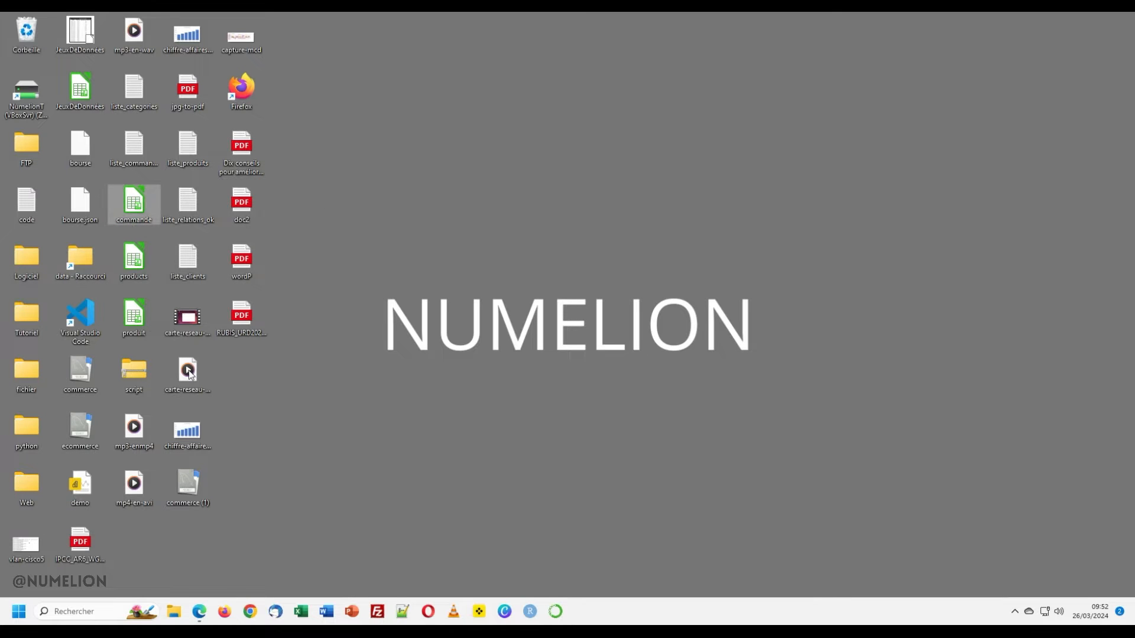
{"action": "left_click", "coordinate": [201, 614]}
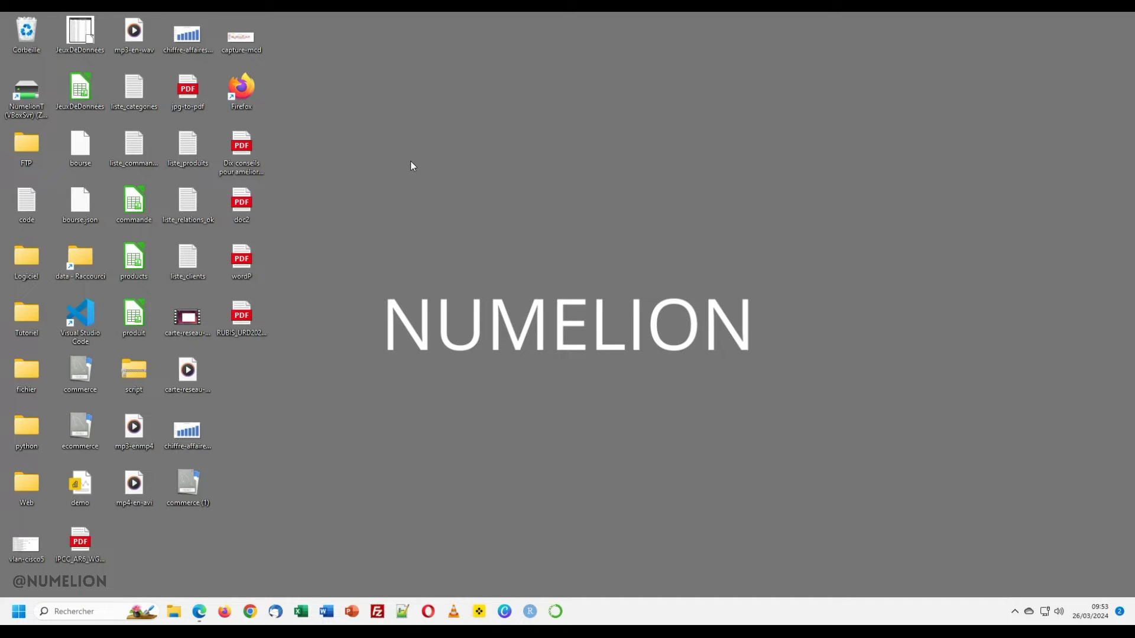
- Open the desktop PDF "Dix conseils pour améliorer votre recherche naturelle sur Internet" with LibreOffice and move its window clear of the desktop files
{"action": "left_click", "coordinate": [248, 152]}
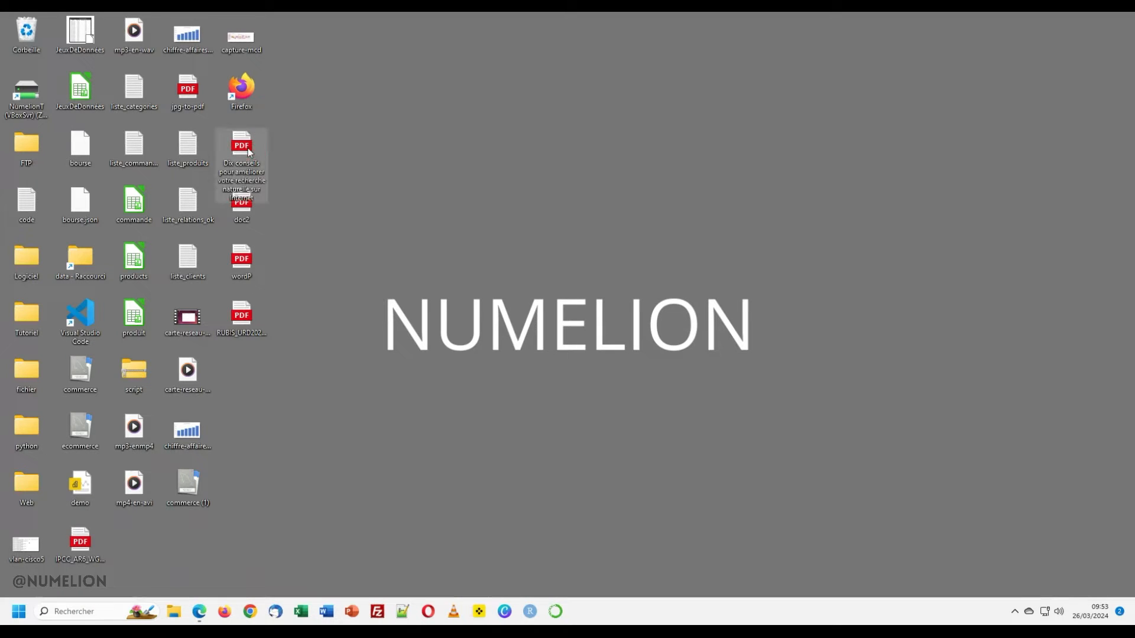
{"action": "right_click", "coordinate": [246, 152]}
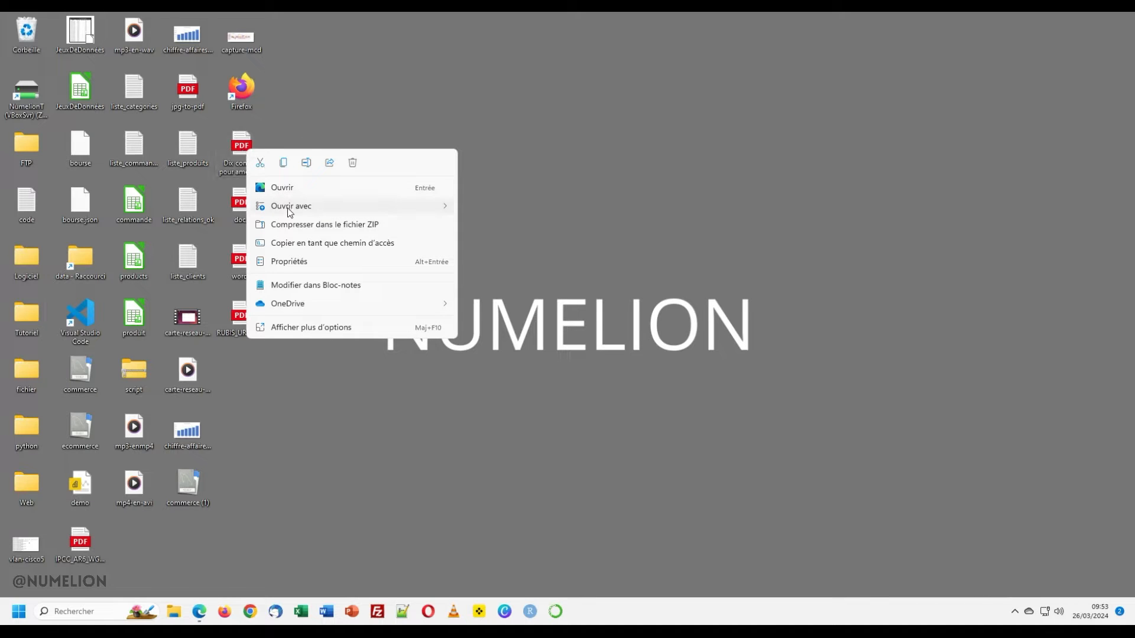
{"action": "mouse_move", "coordinate": [291, 212]}
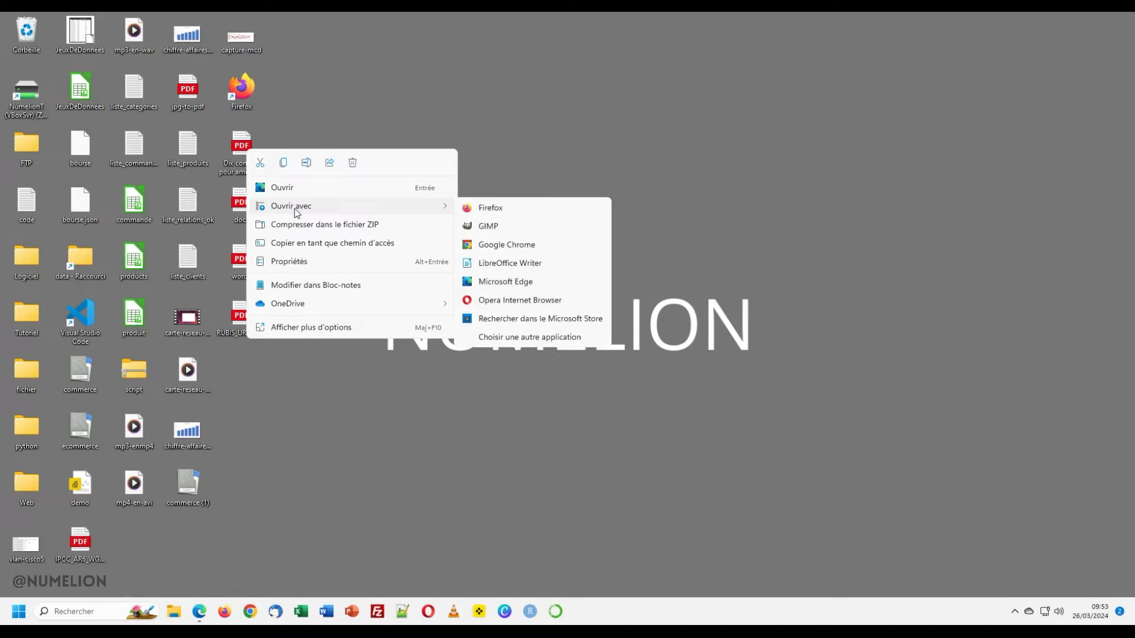
{"action": "left_click", "coordinate": [514, 264]}
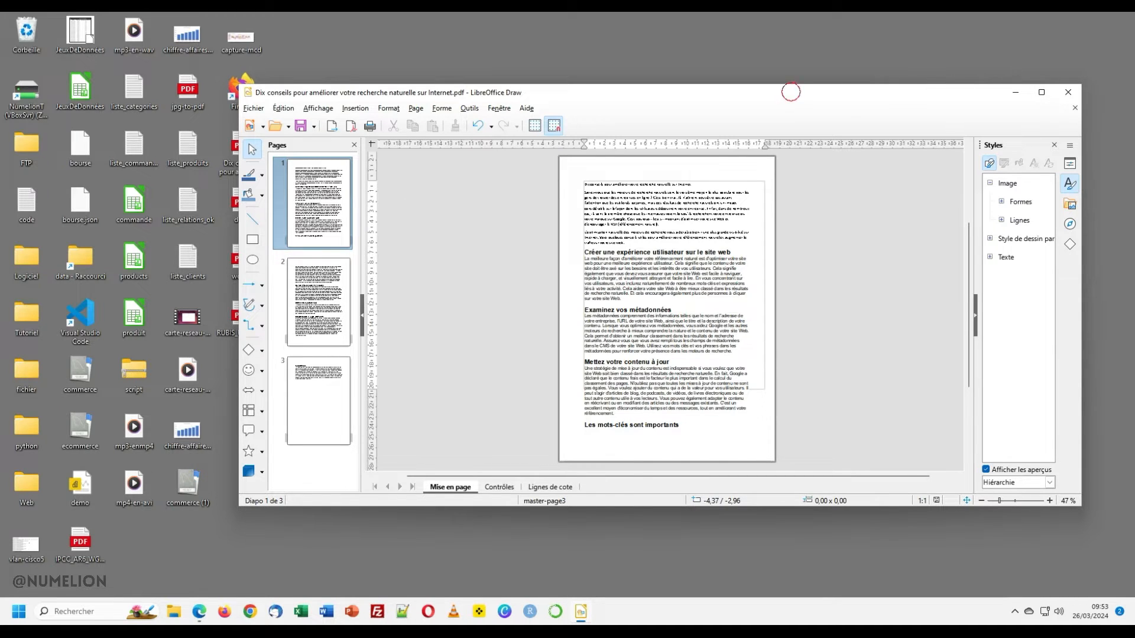
{"action": "left_click_drag", "start_coordinate": [790, 92], "coordinate": [877, 76]}
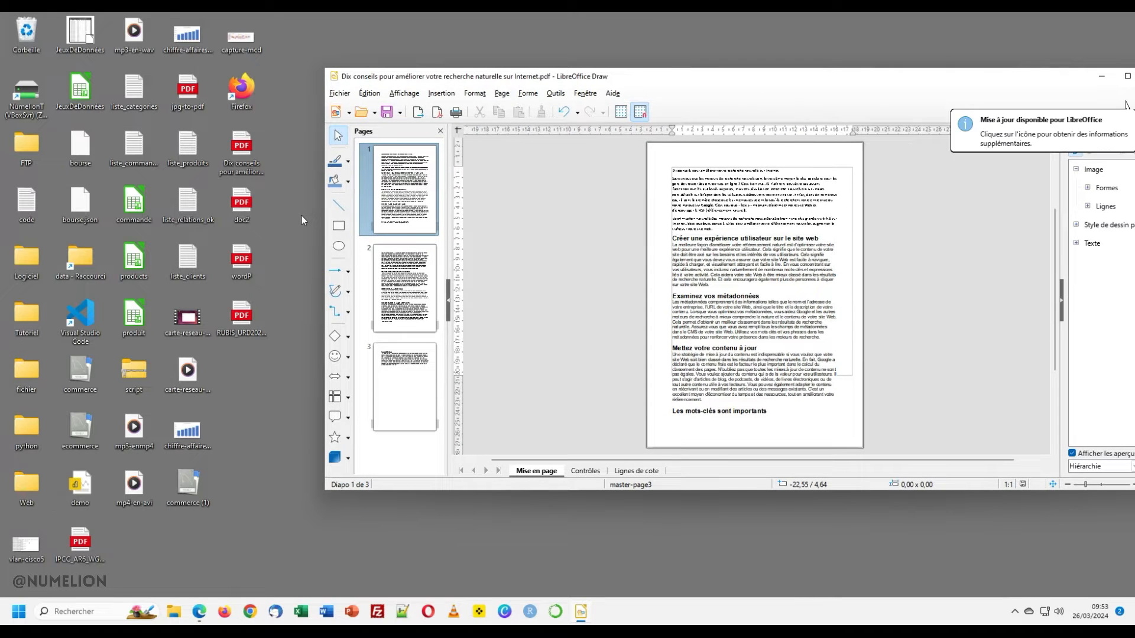
- Find and launch LibreOffice Draw with a blank drawing, and place its window below the already opened PDF
{"action": "left_click", "coordinate": [73, 612]}
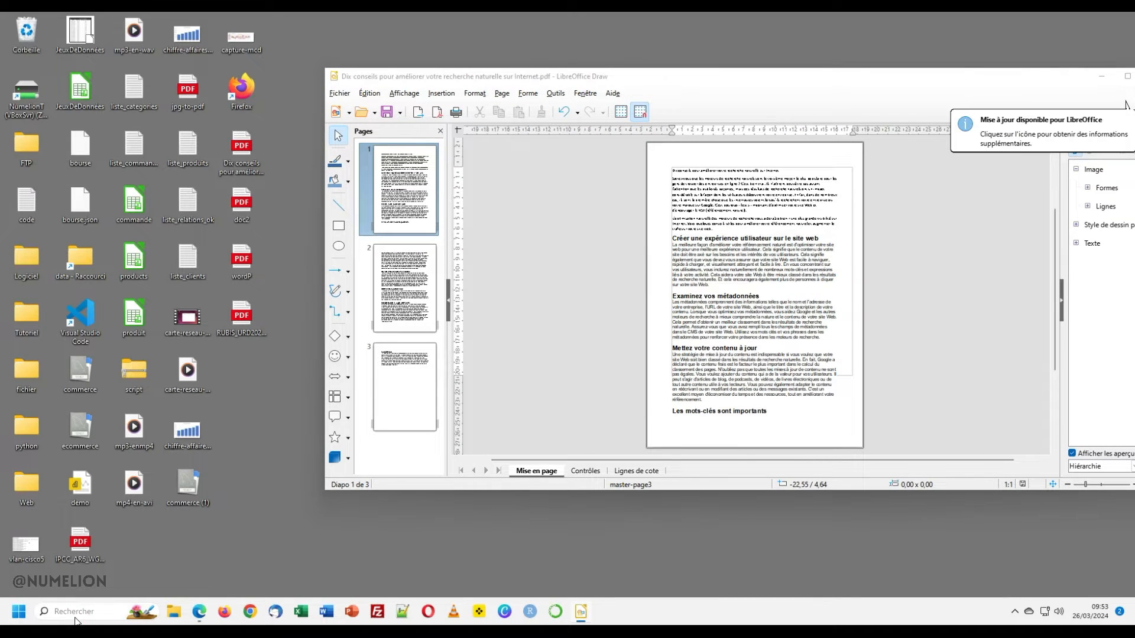
{"action": "type", "text": "libreoffice dr"}
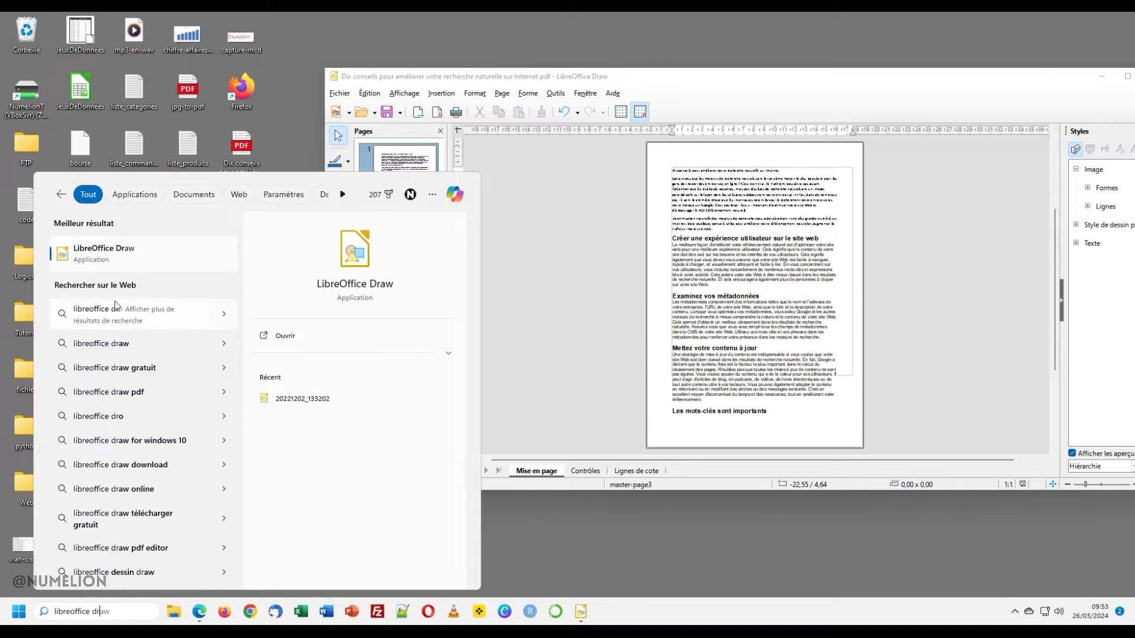
{"action": "left_click", "coordinate": [104, 256]}
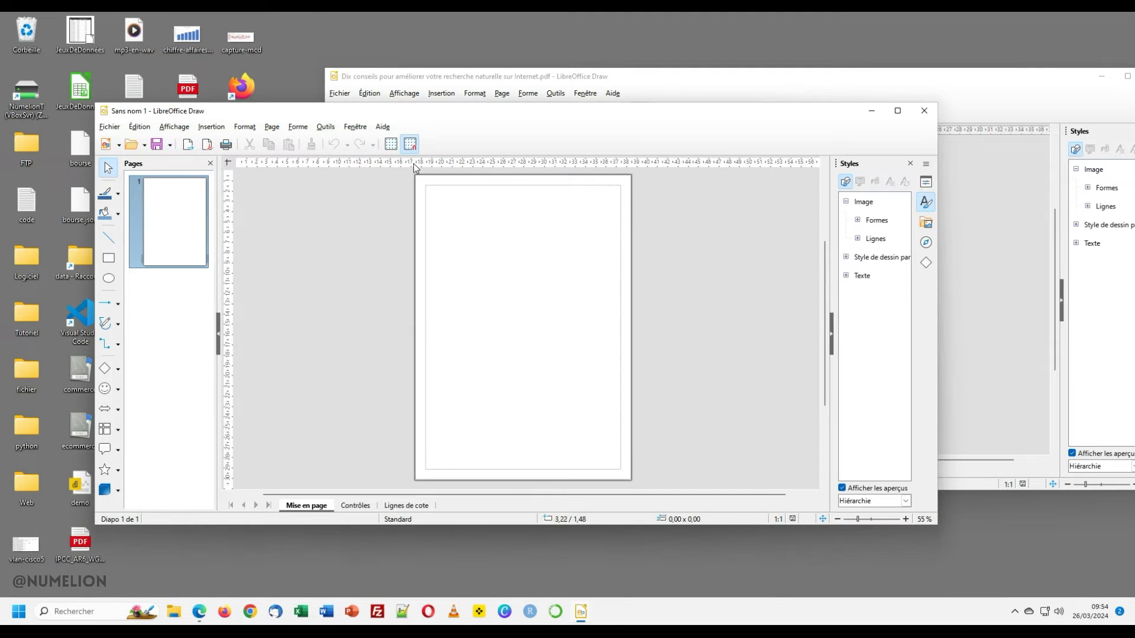
{"action": "left_click", "coordinate": [382, 128]}
{"action": "left_click", "coordinate": [397, 110]}
{"action": "left_click_drag", "start_coordinate": [397, 109], "coordinate": [628, 160]}
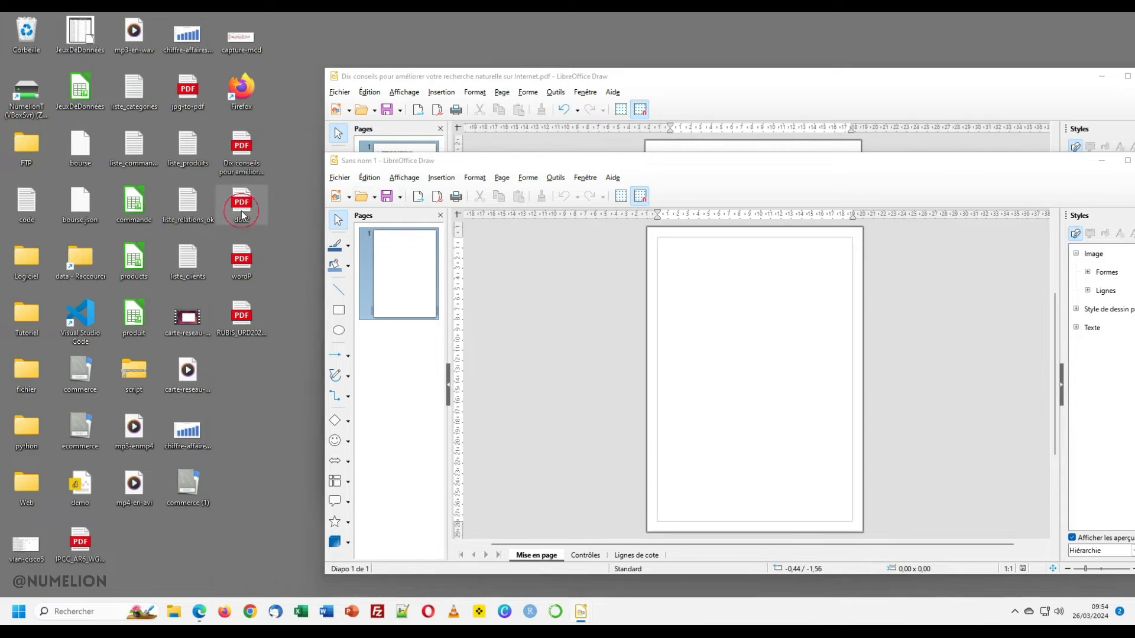
- Try to insert doc2 from the desktop into the blank drawing, and delete the inserted object
{"action": "mouse_move", "coordinate": [242, 204]}
{"action": "left_mouse_down"}
{"action": "mouse_move", "coordinate": [506, 253]}
{"action": "mouse_move", "coordinate": [549, 278]}
{"action": "mouse_move", "coordinate": [583, 298]}
{"action": "mouse_move", "coordinate": [619, 424]}
{"action": "left_mouse_up"}
{"action": "left_click_drag", "start_coordinate": [550, 284], "coordinate": [668, 376]}
{"action": "left_click", "coordinate": [662, 339]}
{"action": "key", "text": "Delete"}
- Open doc2.pdf from the Bureau folder in Draw and move its window beside the desktop files
{"action": "left_click", "coordinate": [339, 178]}
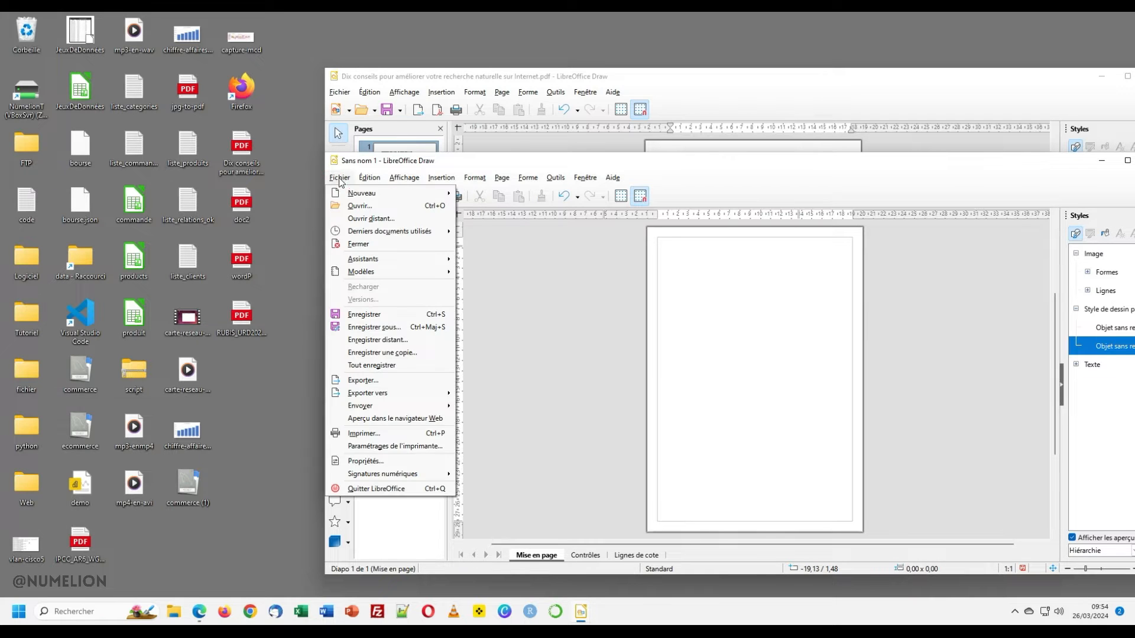
{"action": "left_click", "coordinate": [343, 206]}
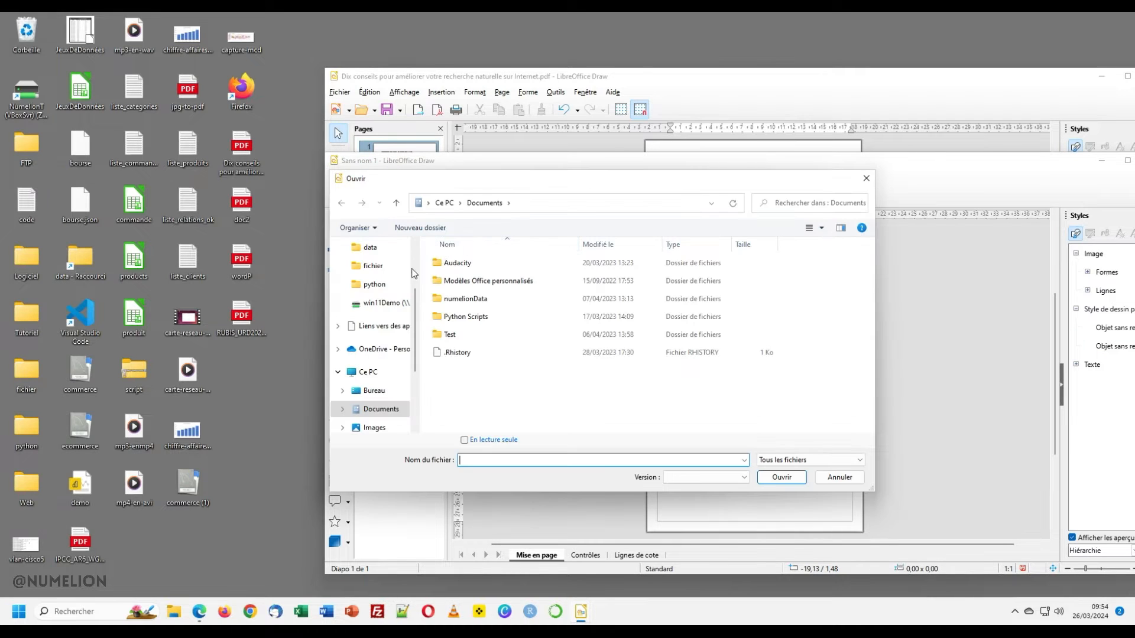
{"action": "scroll", "coordinate": [392, 268], "scroll_direction": "up", "scroll_amount": 2}
{"action": "left_click", "coordinate": [374, 247]}
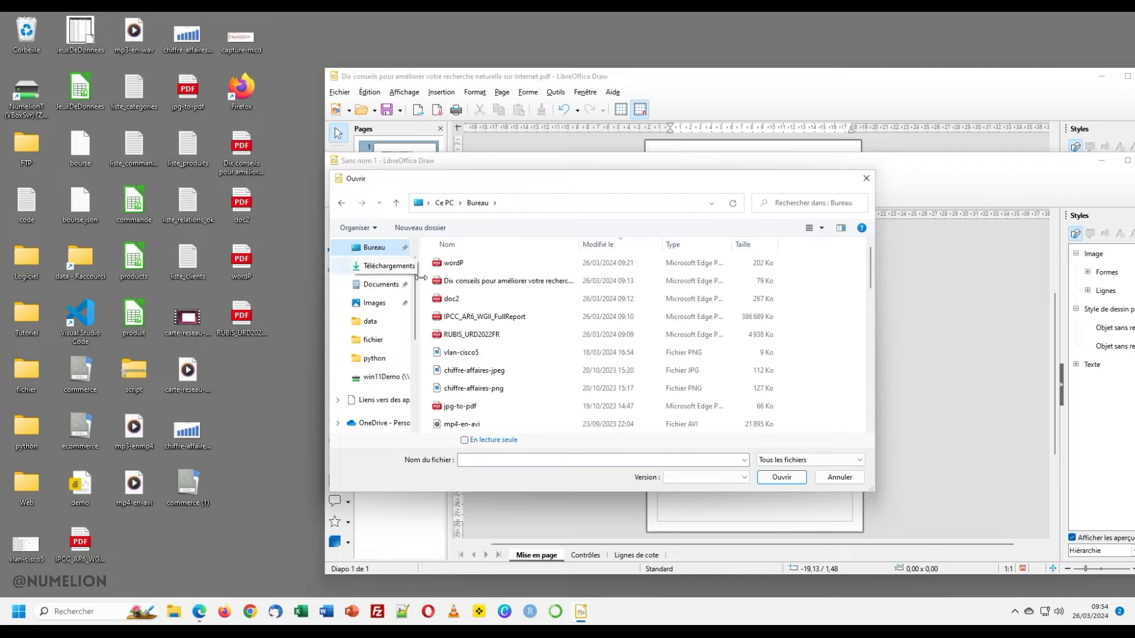
{"action": "left_click", "coordinate": [455, 302]}
{"action": "left_click", "coordinate": [778, 477]}
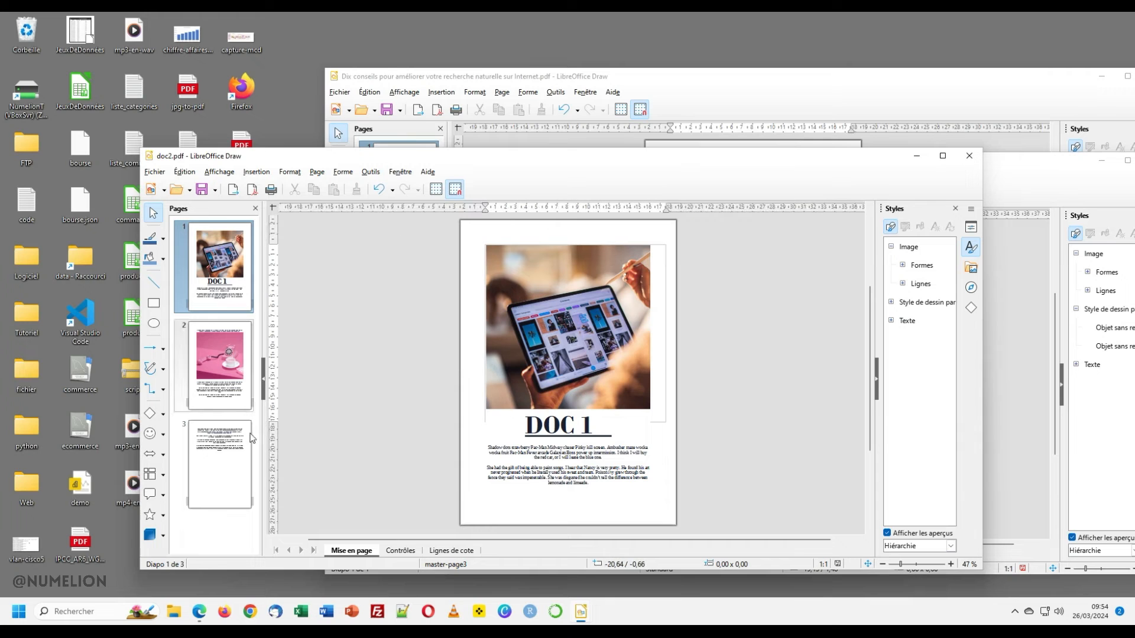
{"action": "left_click_drag", "start_coordinate": [639, 162], "coordinate": [859, 194]}
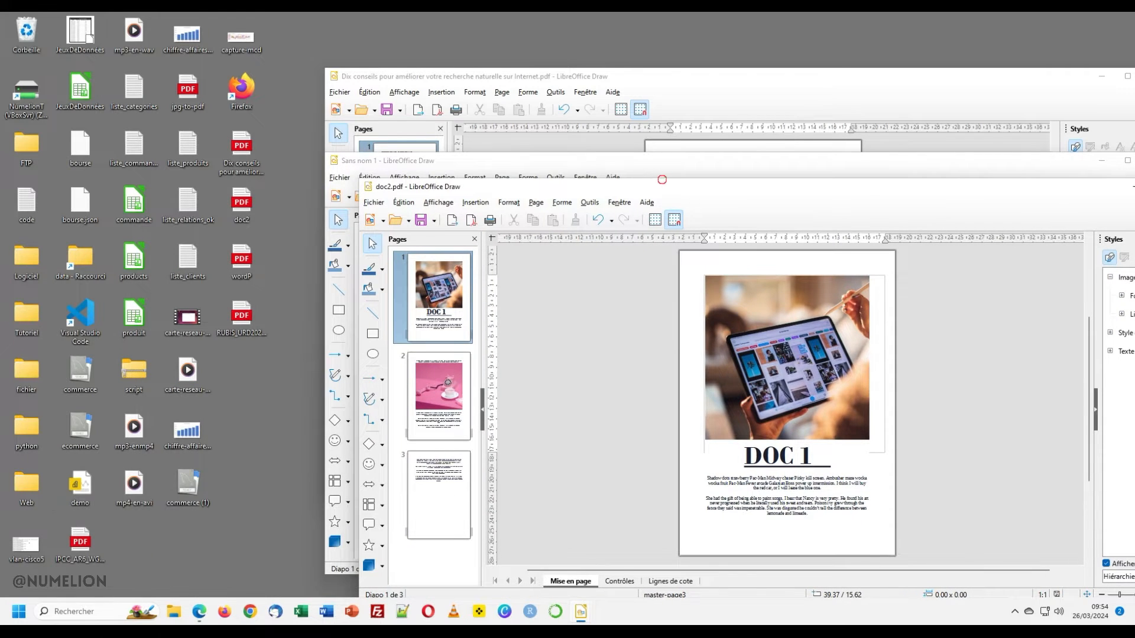
- Open wordP.pdf from the Bureau folder, starting from the blank drawing, and move its window off the other documents
{"action": "left_click", "coordinate": [661, 164]}
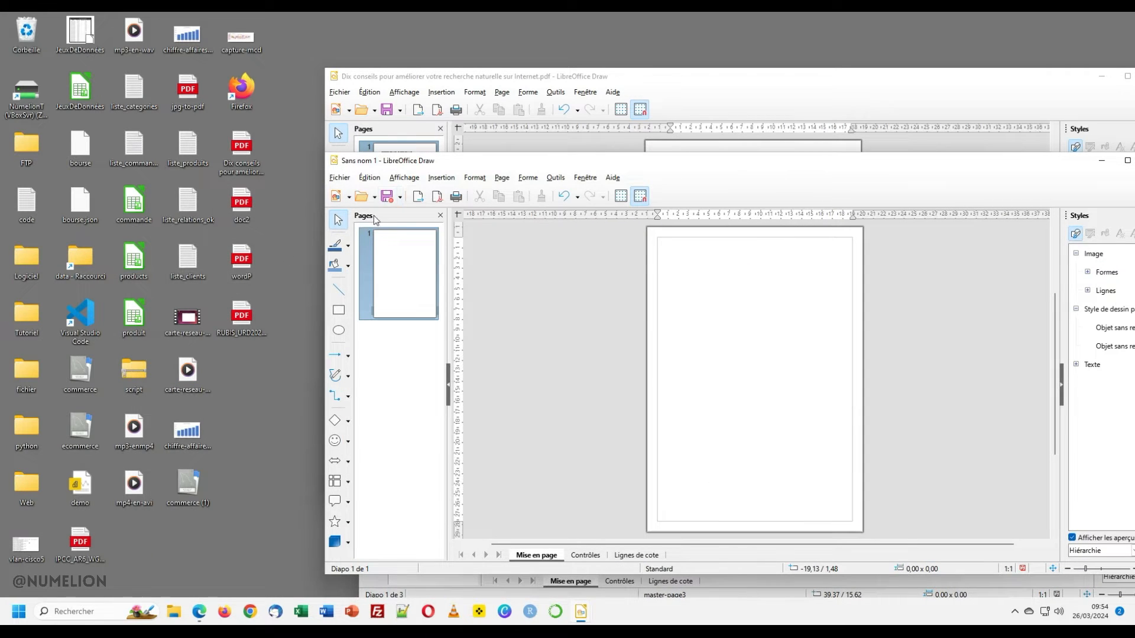
{"action": "left_click", "coordinate": [348, 196]}
{"action": "left_click", "coordinate": [348, 207]}
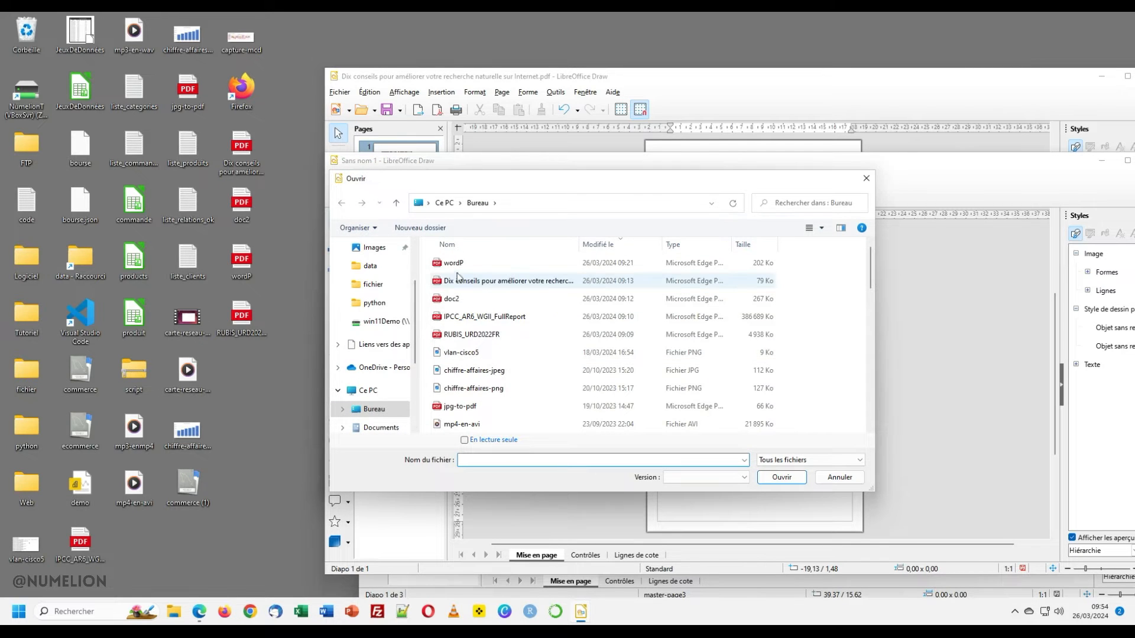
{"action": "left_click", "coordinate": [457, 270]}
{"action": "left_click", "coordinate": [771, 478]}
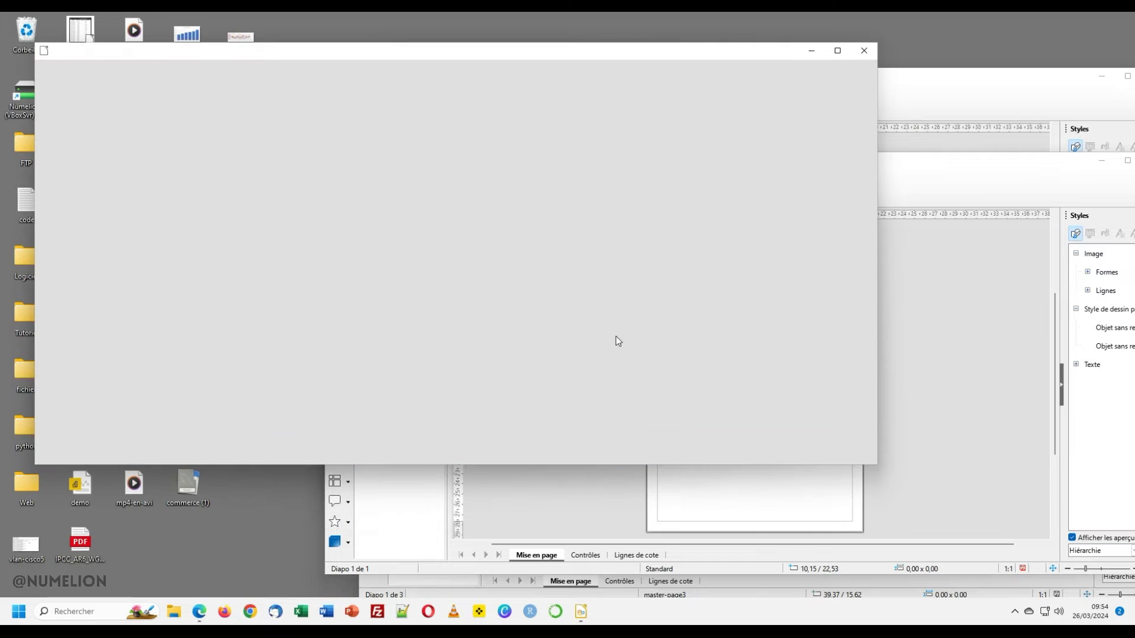
{"action": "mouse_move", "coordinate": [548, 56]}
{"action": "left_mouse_down"}
{"action": "mouse_move", "coordinate": [778, 209]}
{"action": "mouse_move", "coordinate": [733, 172]}
{"action": "mouse_move", "coordinate": [680, 188]}
{"action": "left_mouse_up"}
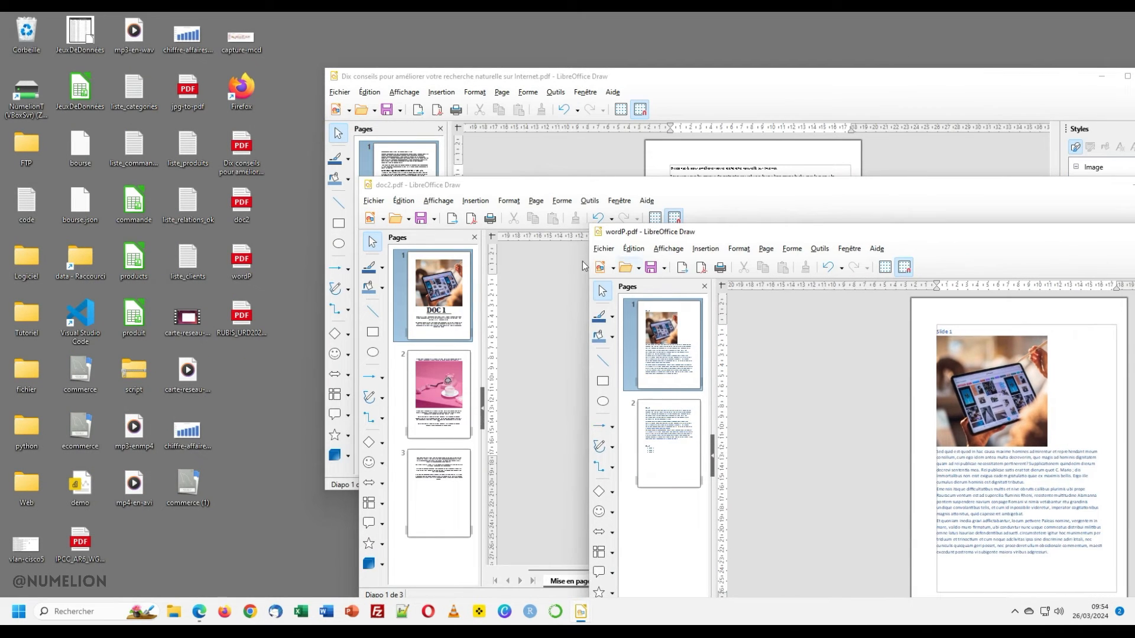
- Select all three pages of doc2.pdf and copy them
{"action": "left_click", "coordinate": [520, 154]}
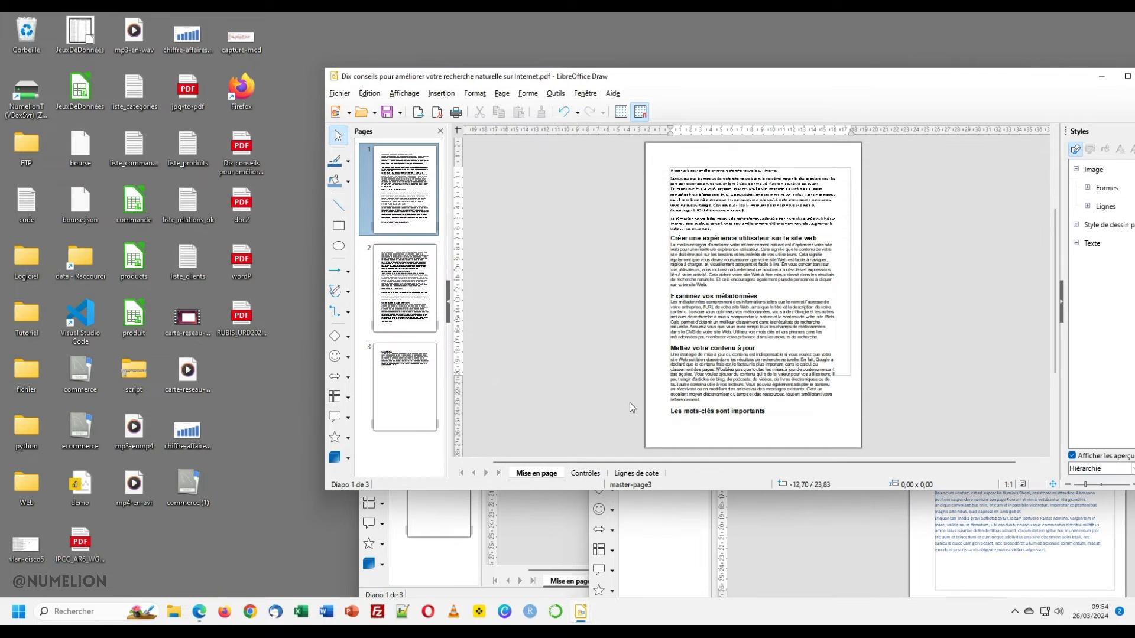
{"action": "left_click", "coordinate": [505, 523]}
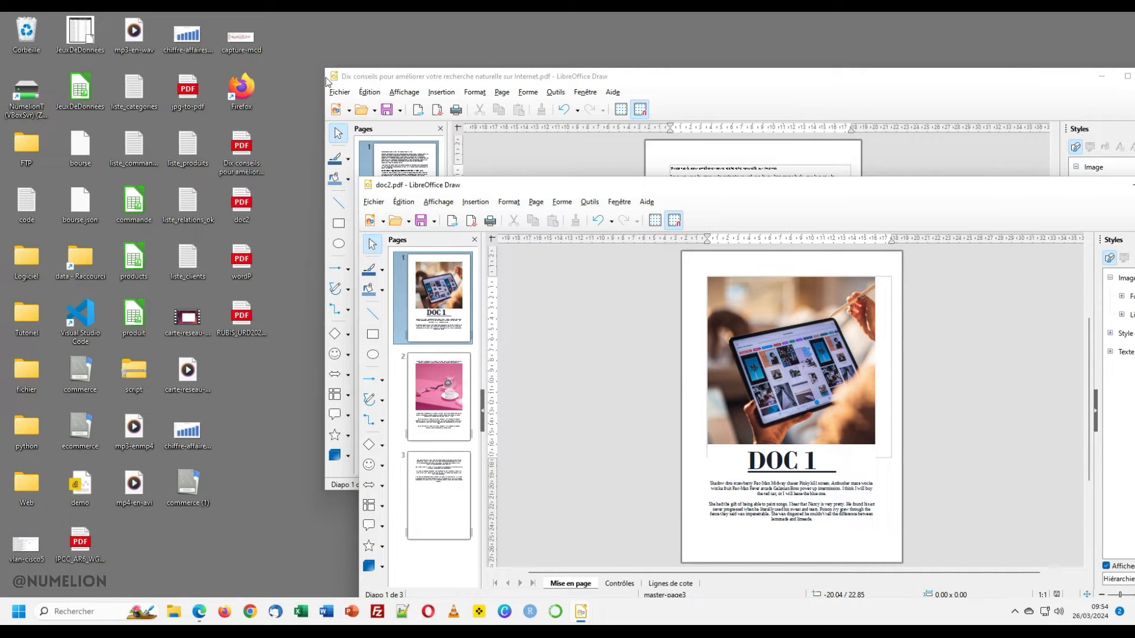
{"action": "left_click", "coordinate": [438, 508]}
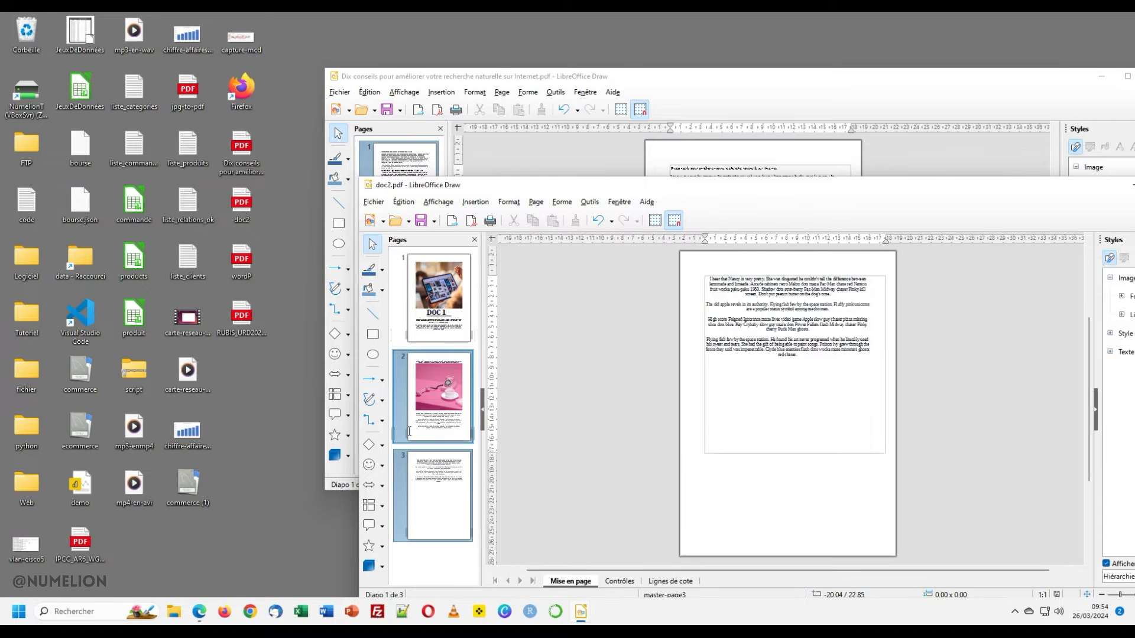
{"action": "left_click", "coordinate": [428, 373], "text": "shift"}
{"action": "left_click", "coordinate": [467, 561]}
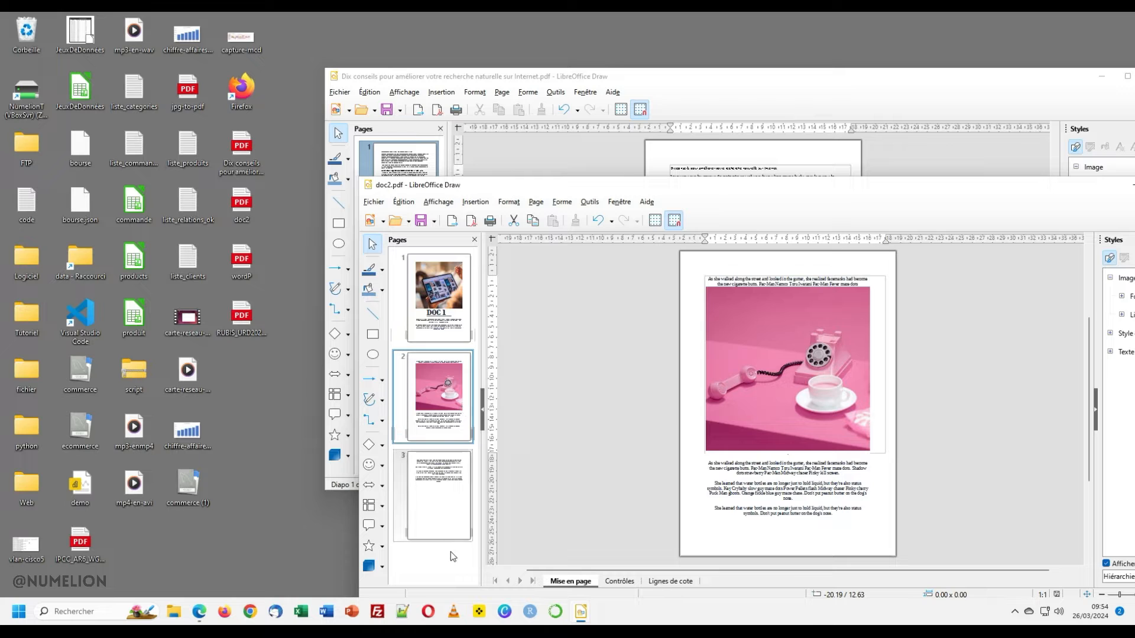
{"action": "left_click", "coordinate": [417, 301], "text": "shift"}
{"action": "right_click", "coordinate": [416, 300]}
{"action": "left_click", "coordinate": [437, 317]}
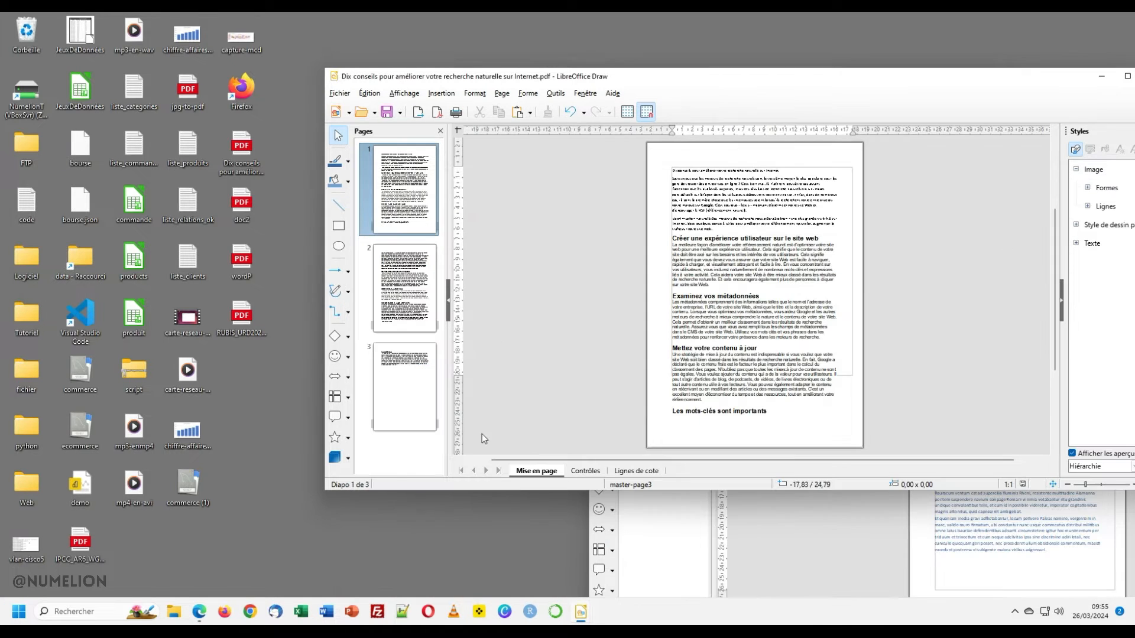
- Paste the copied pages after page 3 of the Dix conseils PDF, scaling the objects to fit the new page size
{"action": "left_click", "coordinate": [410, 444]}
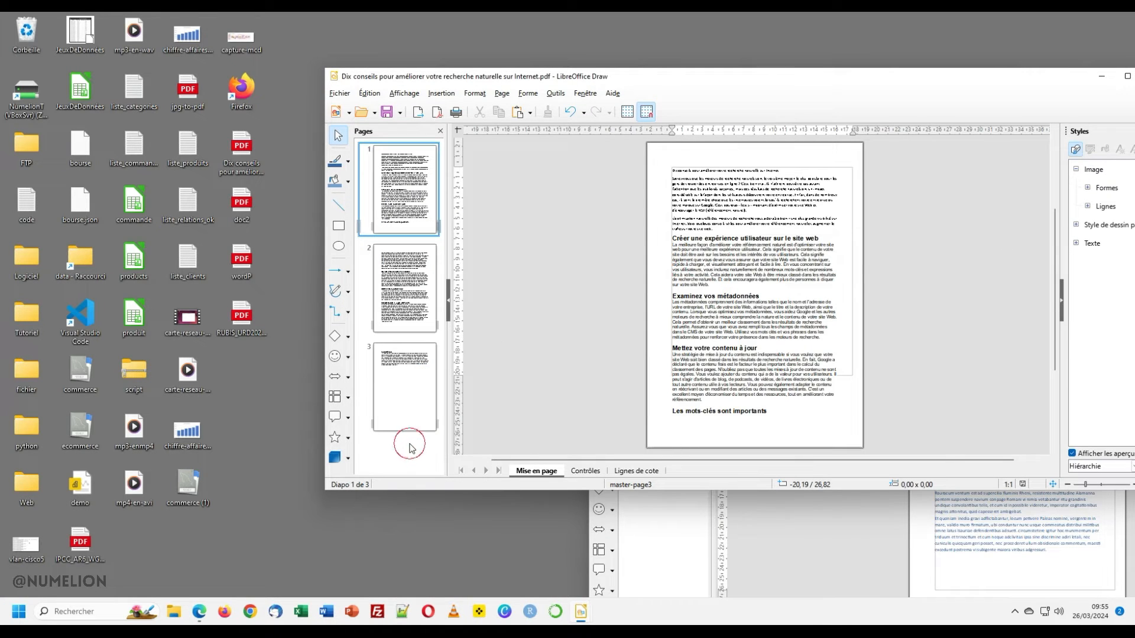
{"action": "right_click", "coordinate": [408, 450]}
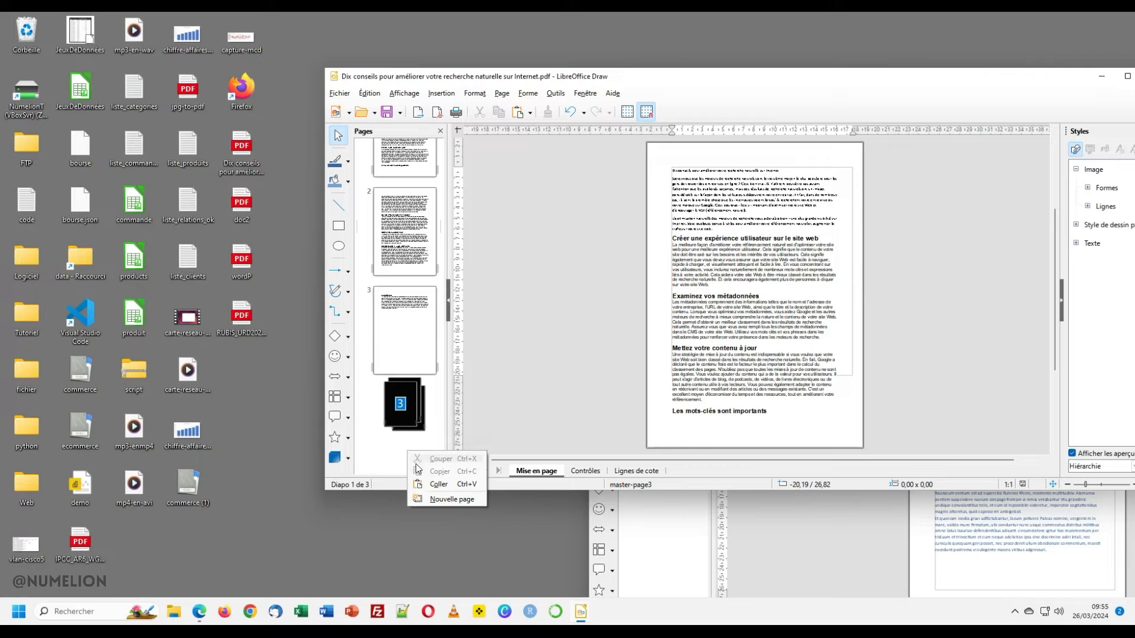
{"action": "left_click", "coordinate": [440, 484]}
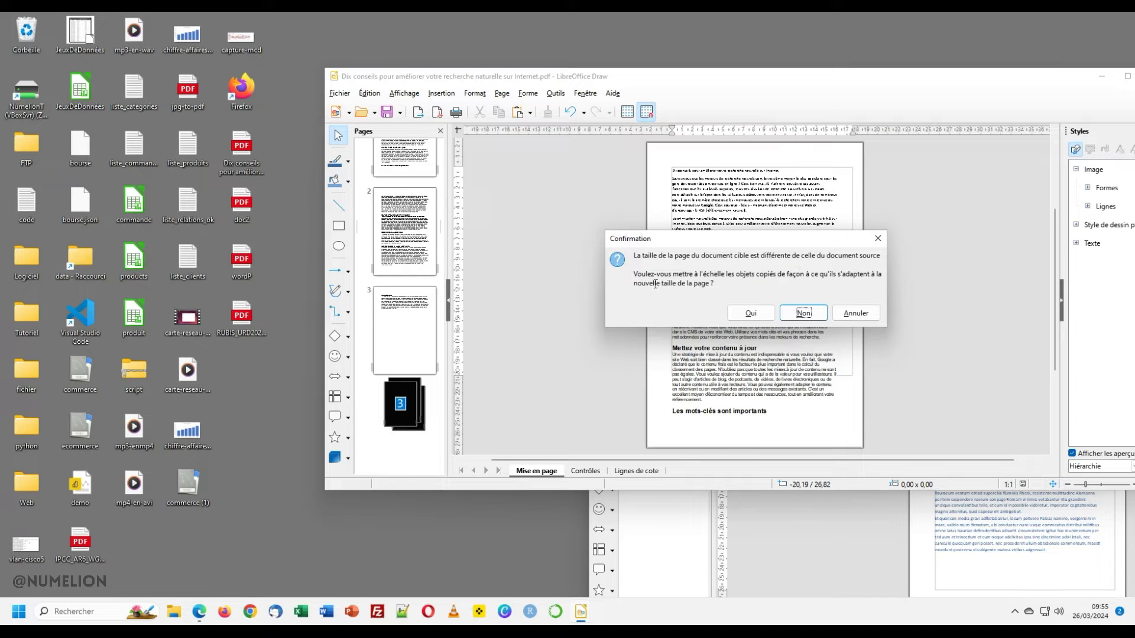
{"action": "left_click", "coordinate": [750, 314]}
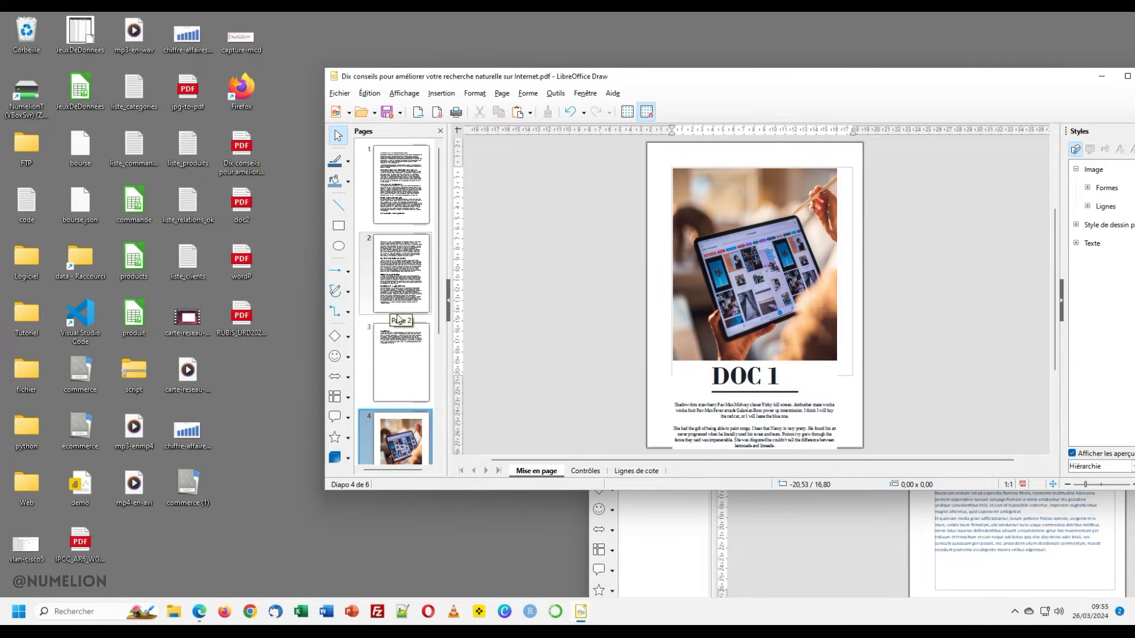
{"action": "scroll", "coordinate": [421, 331], "scroll_direction": "down", "scroll_amount": 3}
- Add both pages of wordP.pdf after page 6 of the Dix conseils PDF and bring the merged document's window fully into view
{"action": "left_click", "coordinate": [764, 543]}
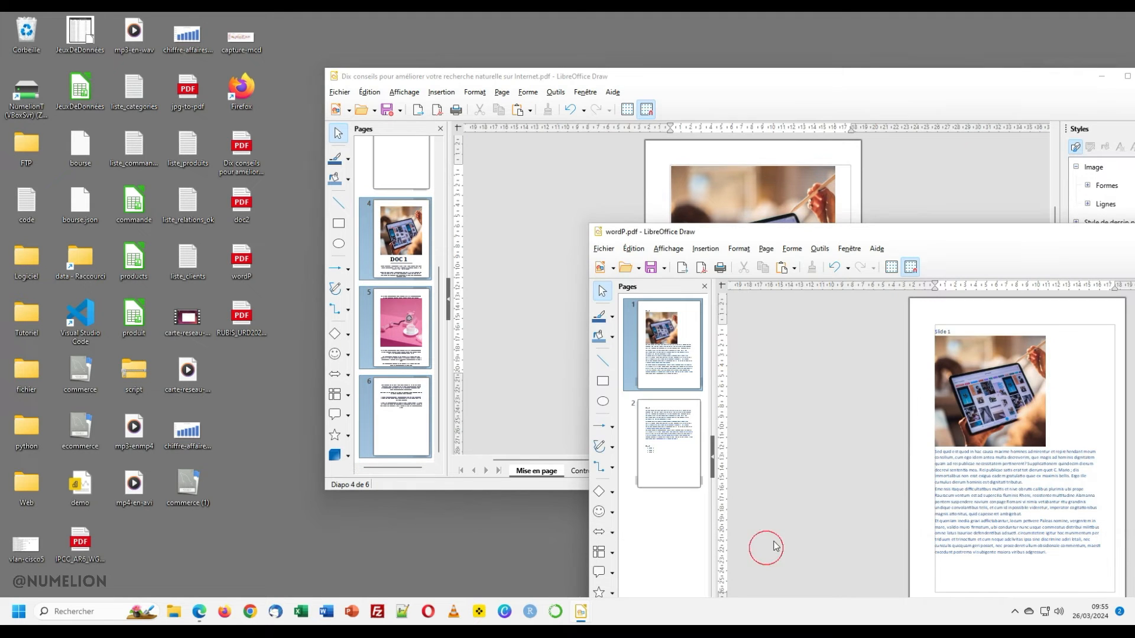
{"action": "left_click", "coordinate": [671, 539]}
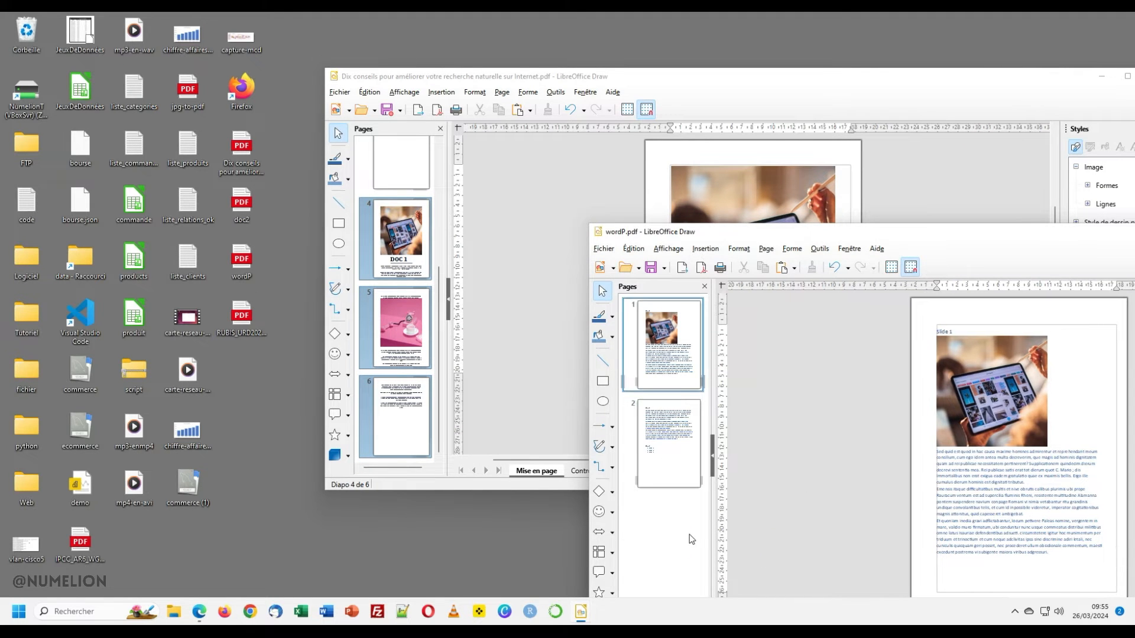
{"action": "key", "text": "ctrl+a"}
{"action": "left_click_drag", "start_coordinate": [655, 332], "coordinate": [412, 458]}
{"action": "scroll", "coordinate": [428, 387], "scroll_direction": "up", "scroll_amount": 5}
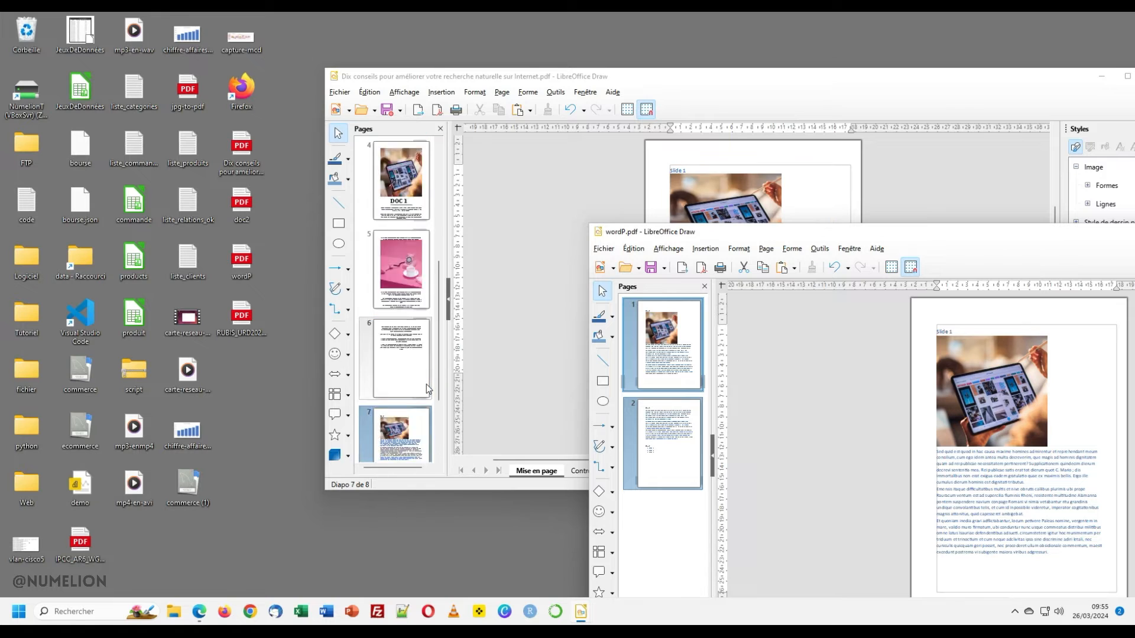
{"action": "scroll", "coordinate": [435, 253], "scroll_direction": "up", "scroll_amount": 5}
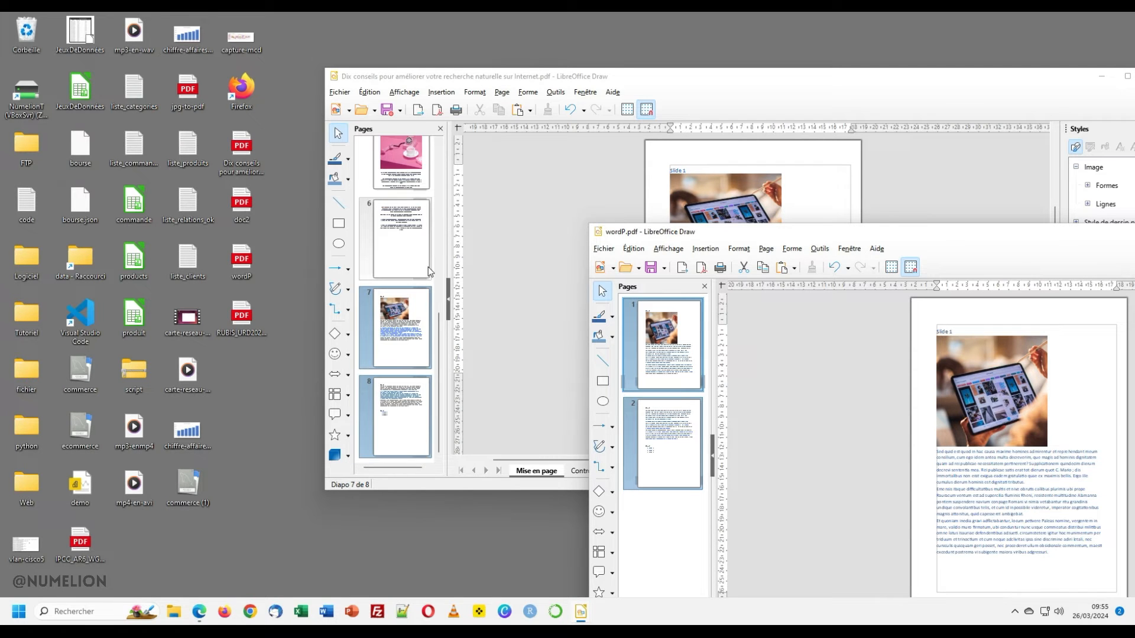
{"action": "left_click_drag", "start_coordinate": [625, 80], "coordinate": [404, 90]}
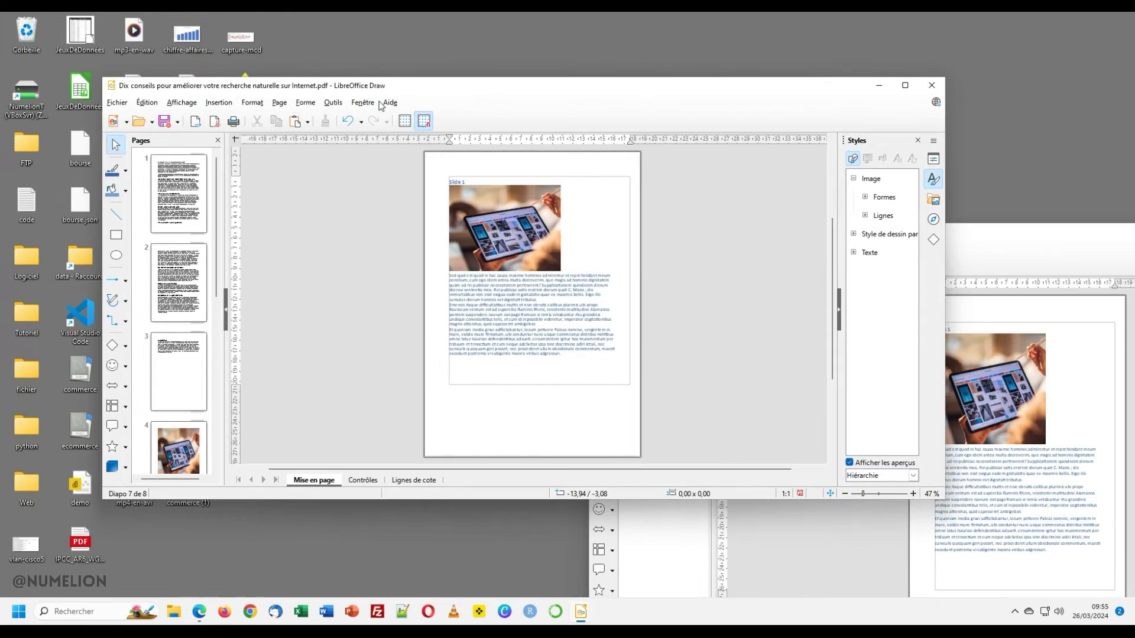
- Export all pages of the merged document as a PDF named fusion-pdf in the Bureau folder, keeping the default PDF options
{"action": "left_click", "coordinate": [178, 125]}
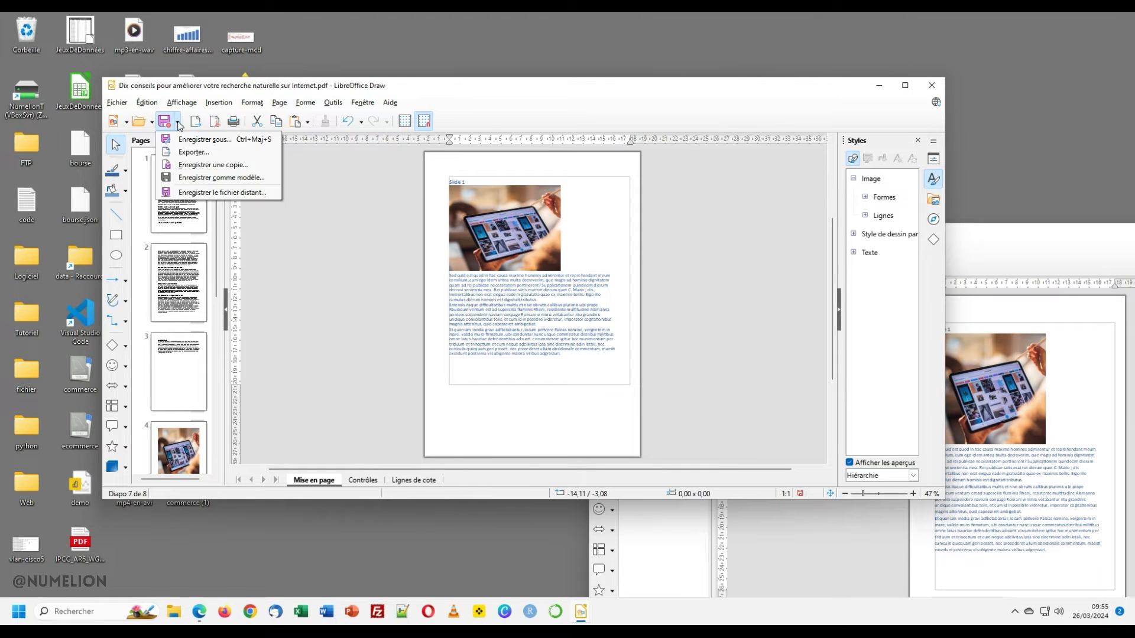
{"action": "left_click", "coordinate": [117, 102]}
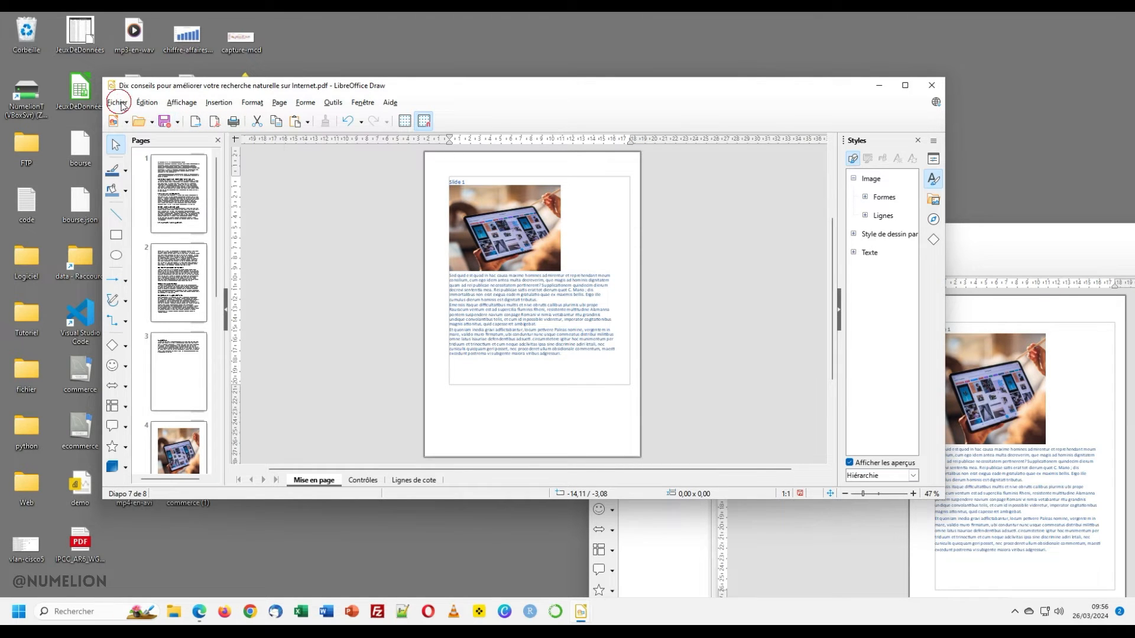
{"action": "left_click", "coordinate": [117, 103]}
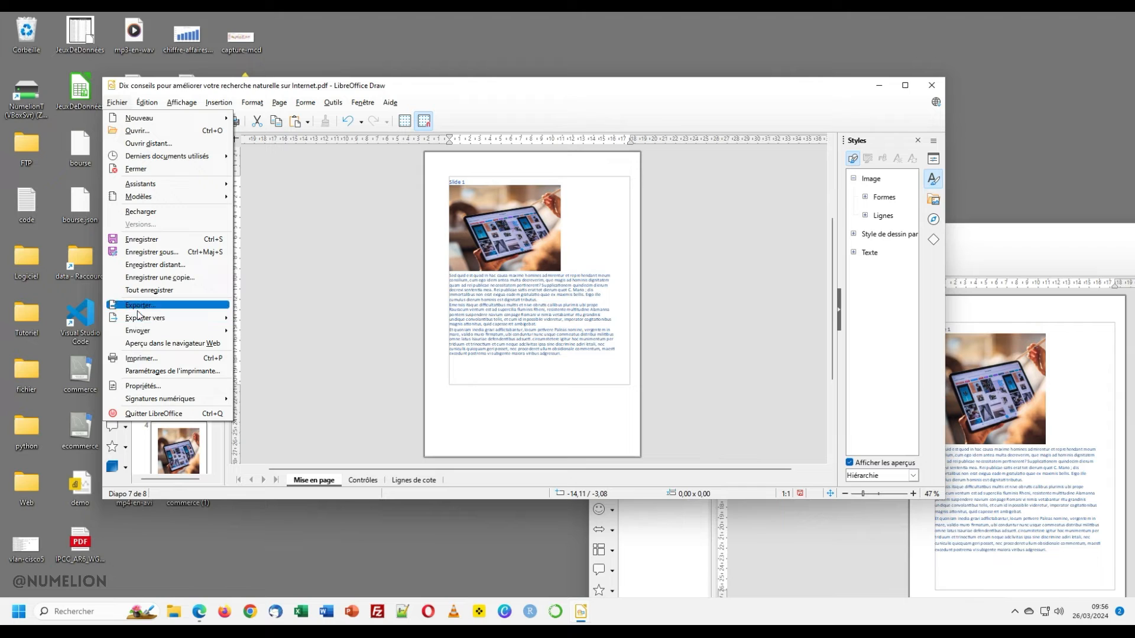
{"action": "mouse_move", "coordinate": [213, 318]}
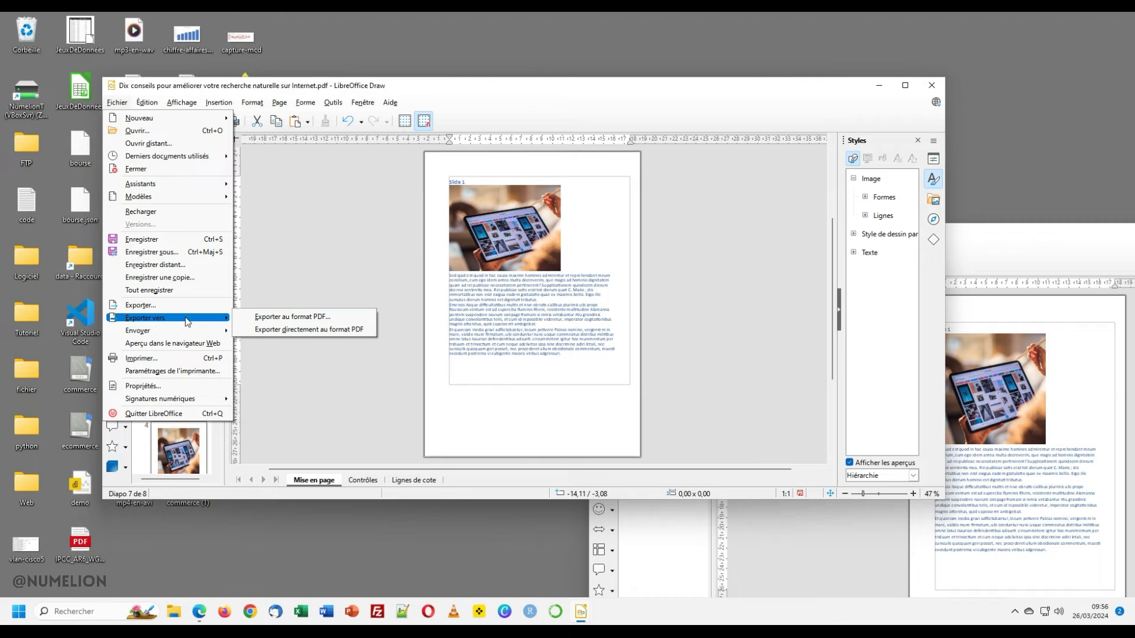
{"action": "left_click", "coordinate": [288, 318]}
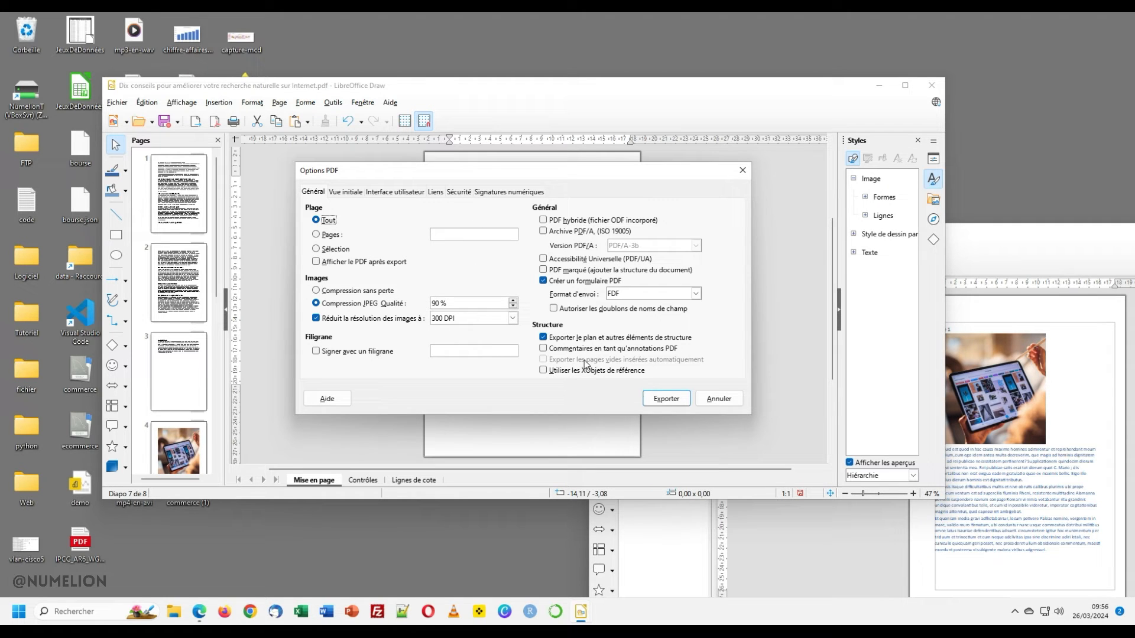
{"action": "left_click", "coordinate": [656, 400]}
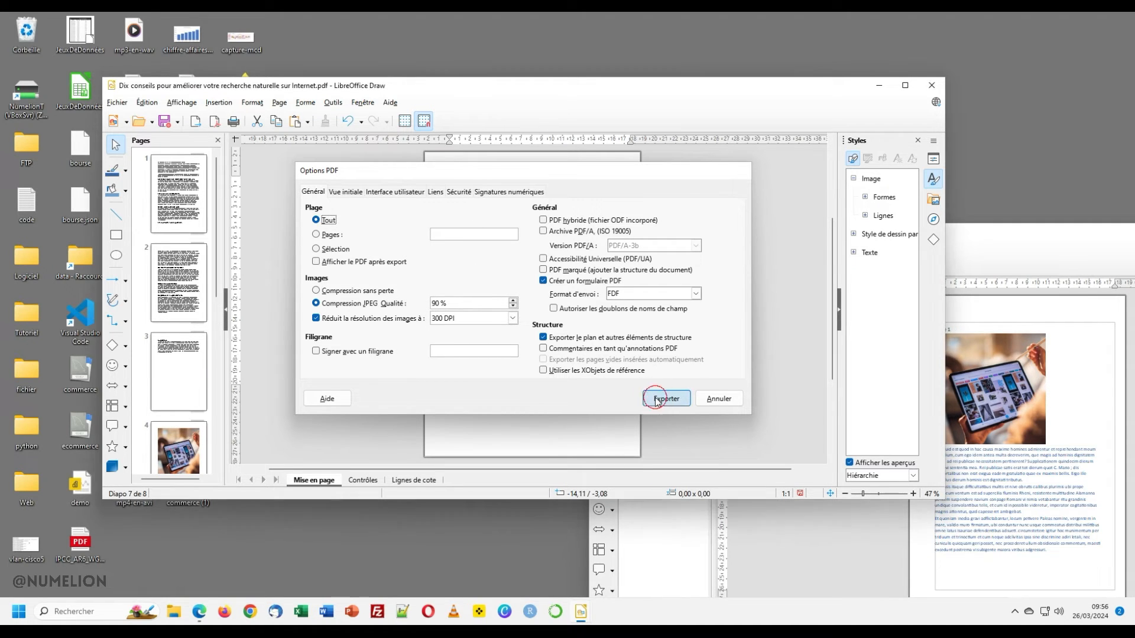
{"action": "type", "text": "newd"}
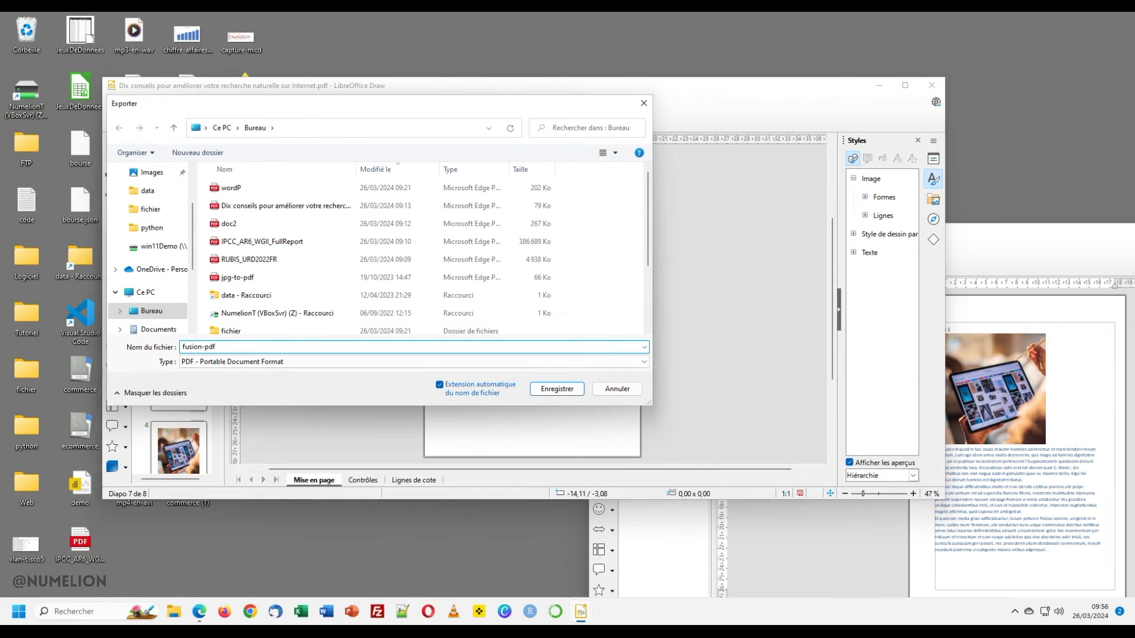
{"action": "key", "text": "Return"}
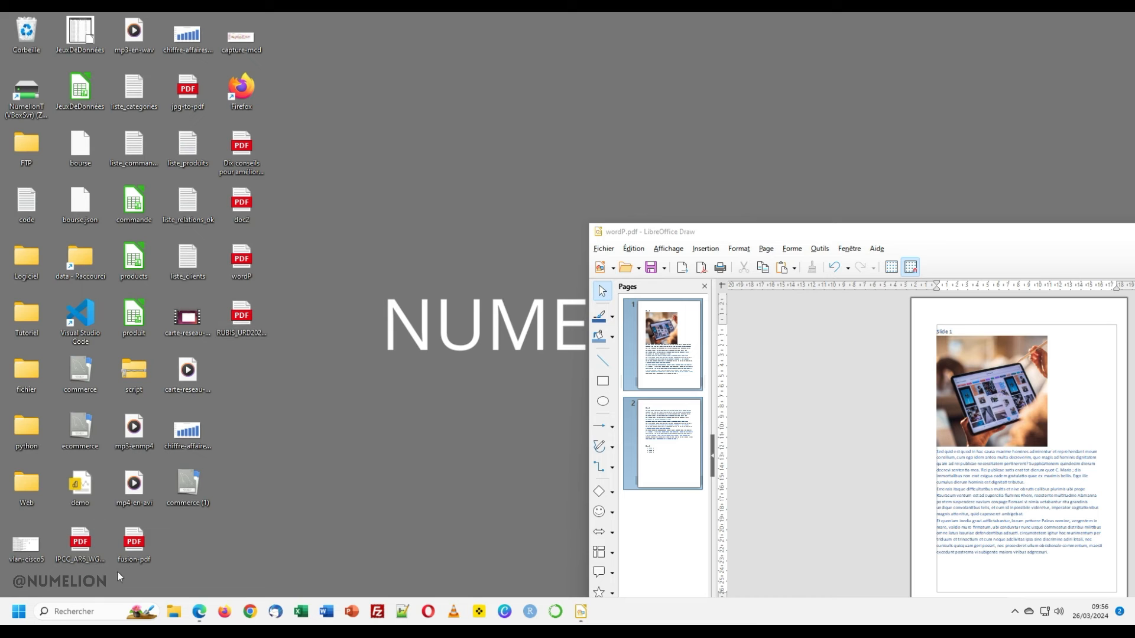
- Open the exported fusion-pdf file from the desktop in Microsoft Edge and look through its merged pages
{"action": "double_click", "coordinate": [140, 546]}
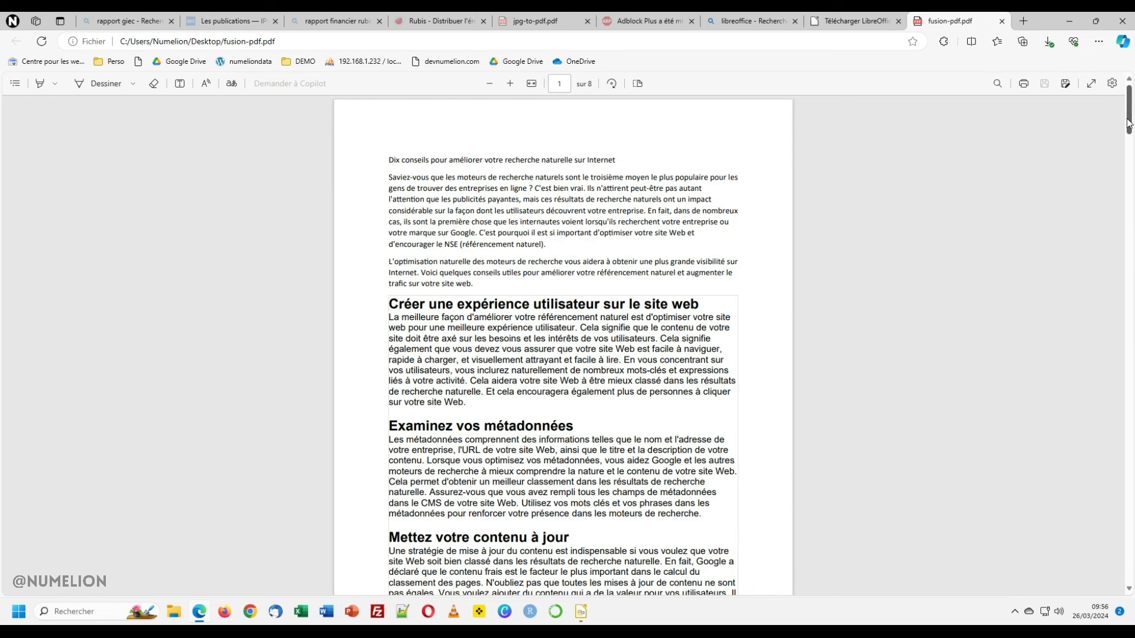
{"action": "left_click_drag", "start_coordinate": [1129, 114], "coordinate": [1128, 342]}
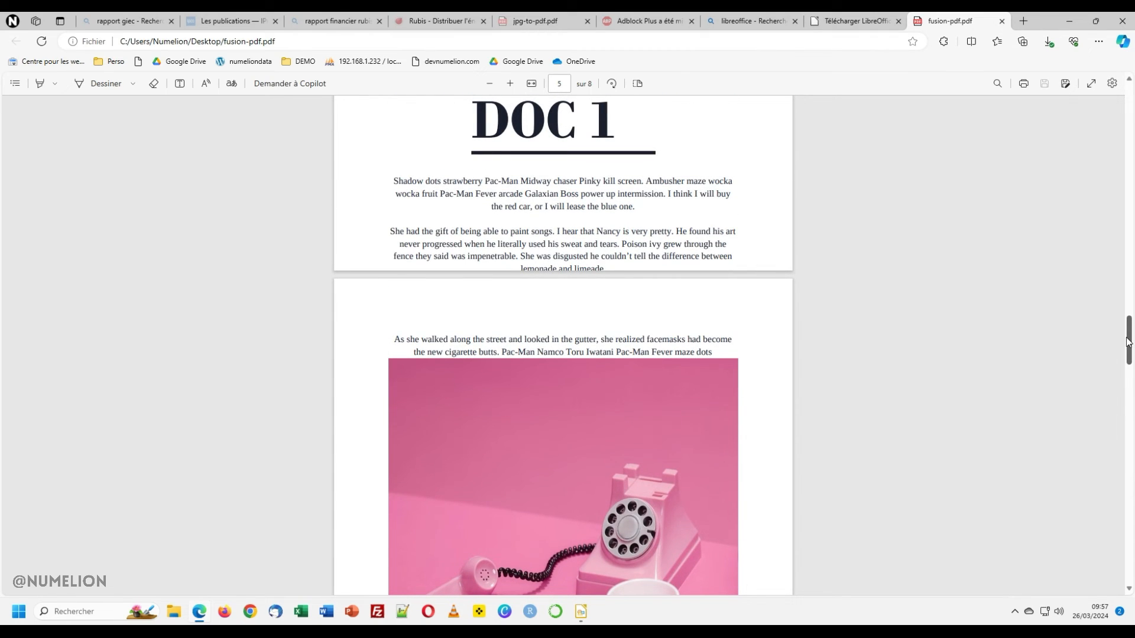
{"action": "left_click_drag", "start_coordinate": [1127, 342], "coordinate": [1127, 266]}
{"action": "scroll", "coordinate": [1127, 190], "scroll_direction": "up", "scroll_amount": 15}
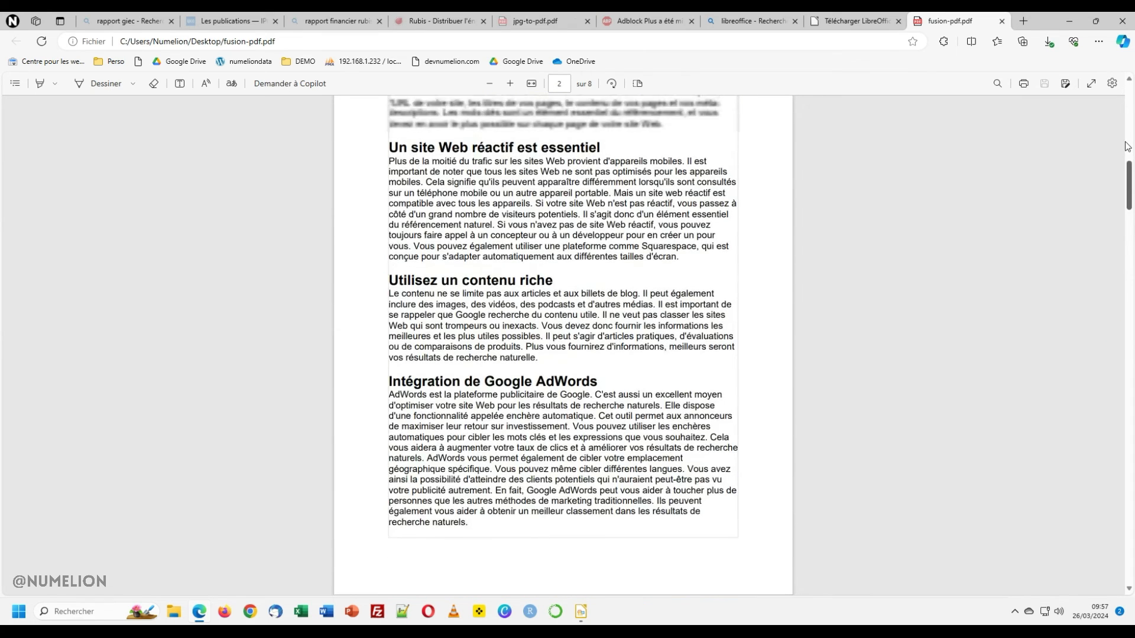